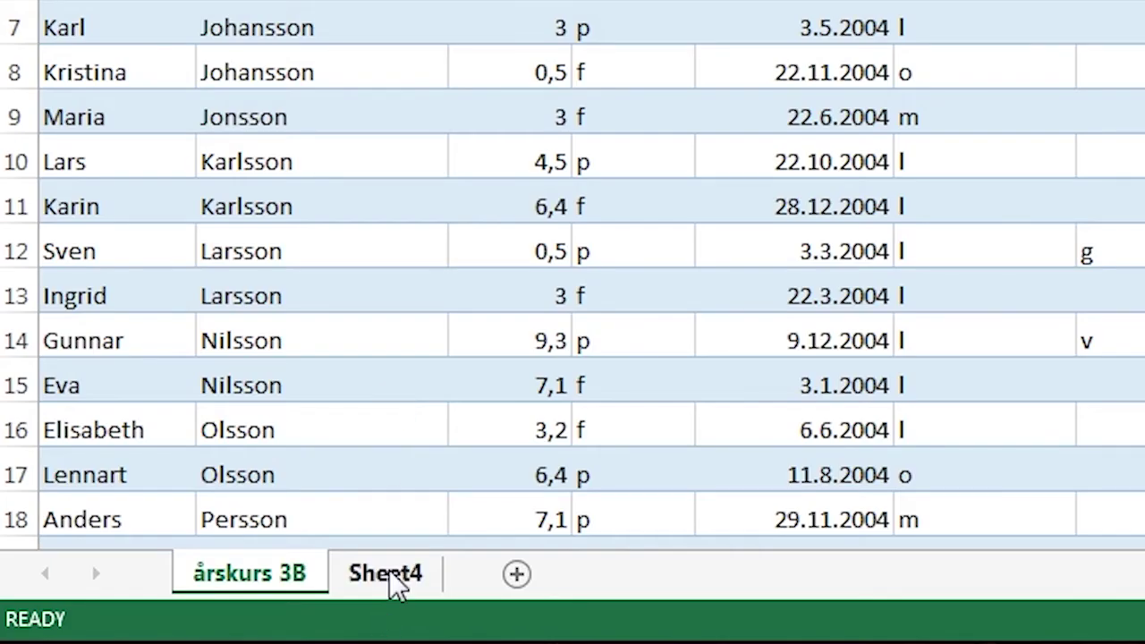
# Step: Add a new worksheet and rename it 'årskurs 3A'
pyautogui.click(519, 578)
pyautogui.rightClick(376, 580)
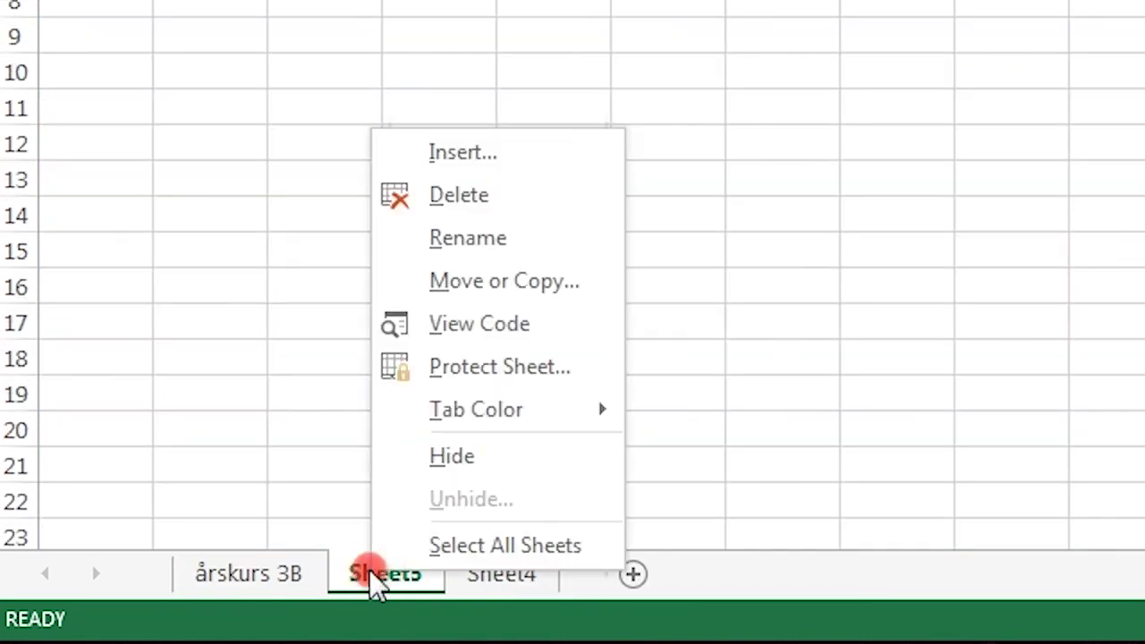
pyautogui.click(514, 249)
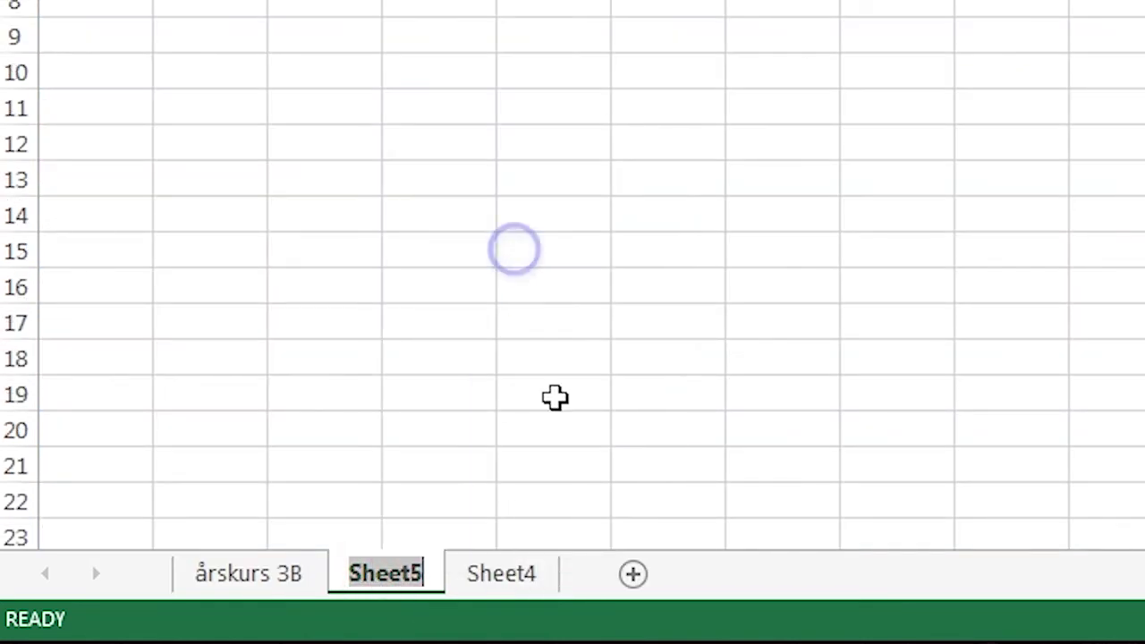
pyautogui.write('årskurs 3A')
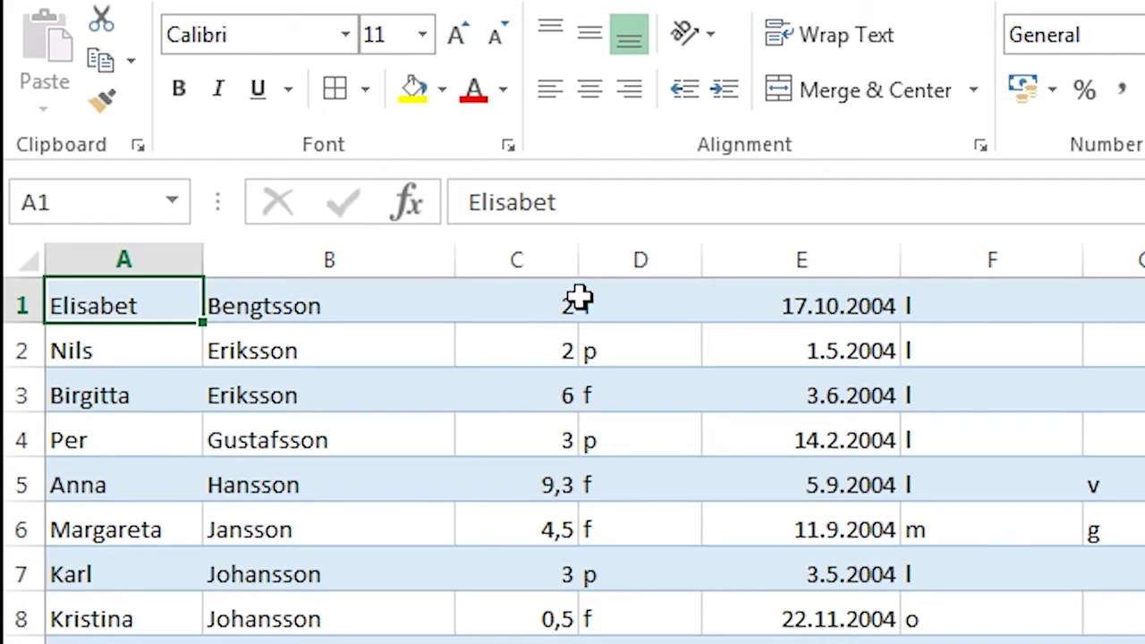
# Step: Insert an empty row above the student list and start editing cell A1 for the headings
pyautogui.rightClick(30, 302)
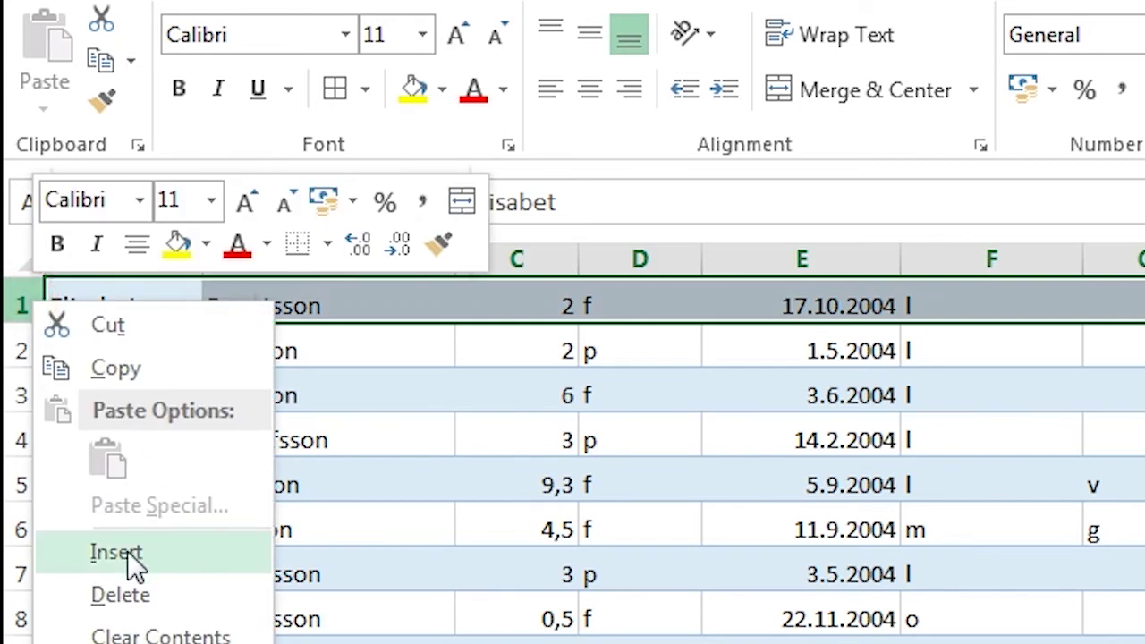
pyautogui.click(127, 551)
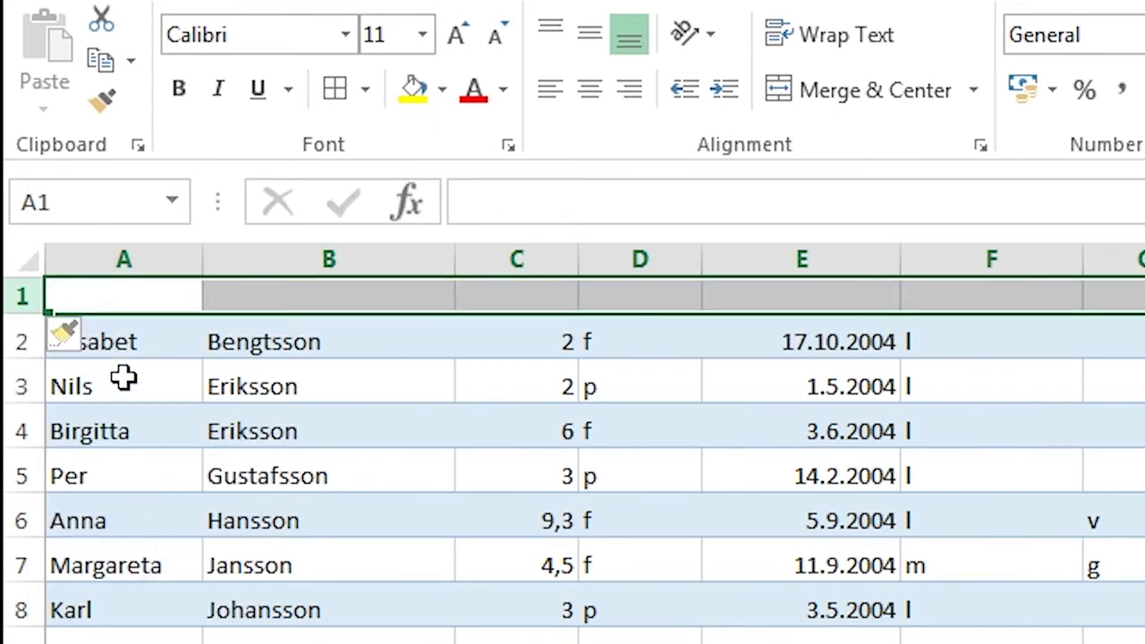
pyautogui.doubleClick(116, 299)
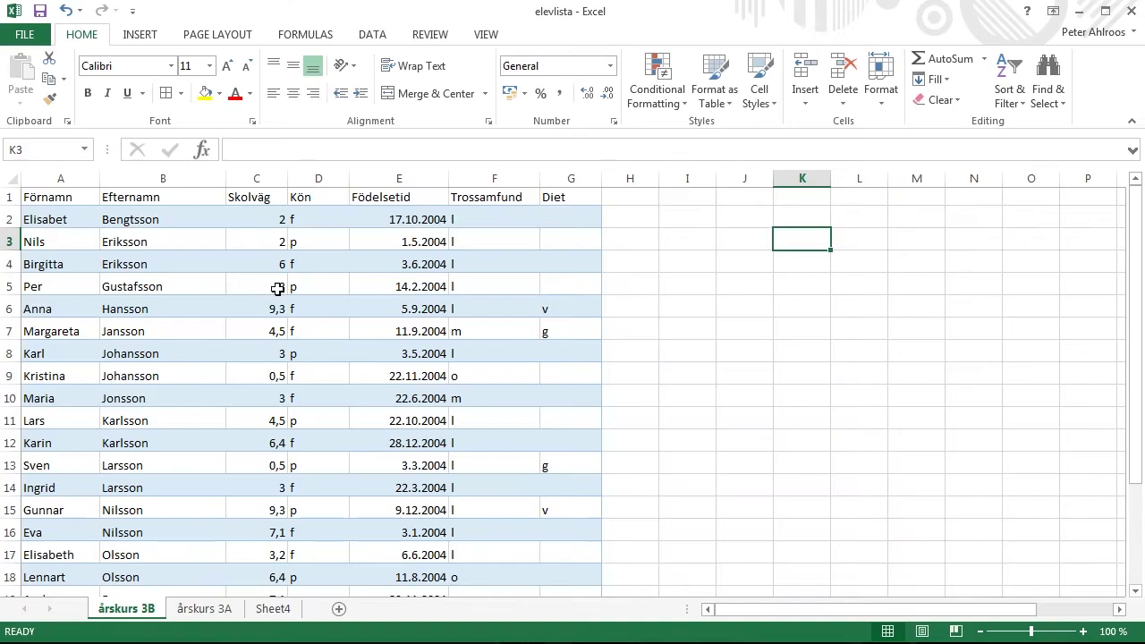
# Step: Adjust the zoom and select the headed student list from A1 to G22
pyautogui.scroll(-3, 278, 288)
pyautogui.scroll(2, 278, 288)
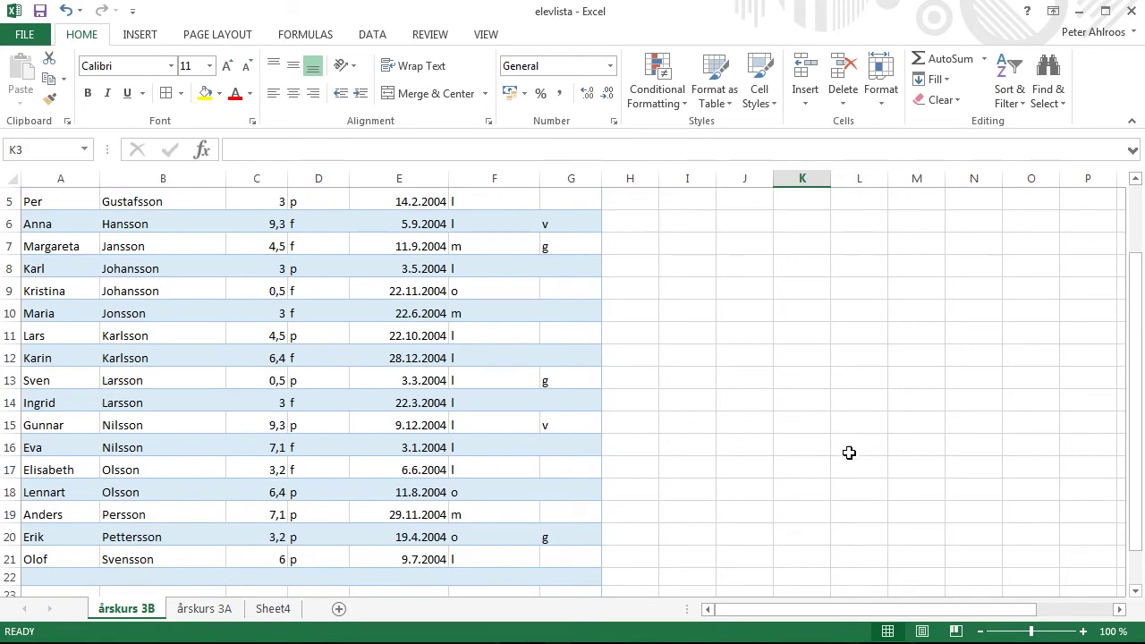
pyautogui.moveTo(1031, 633); pyautogui.dragTo(1009, 634)
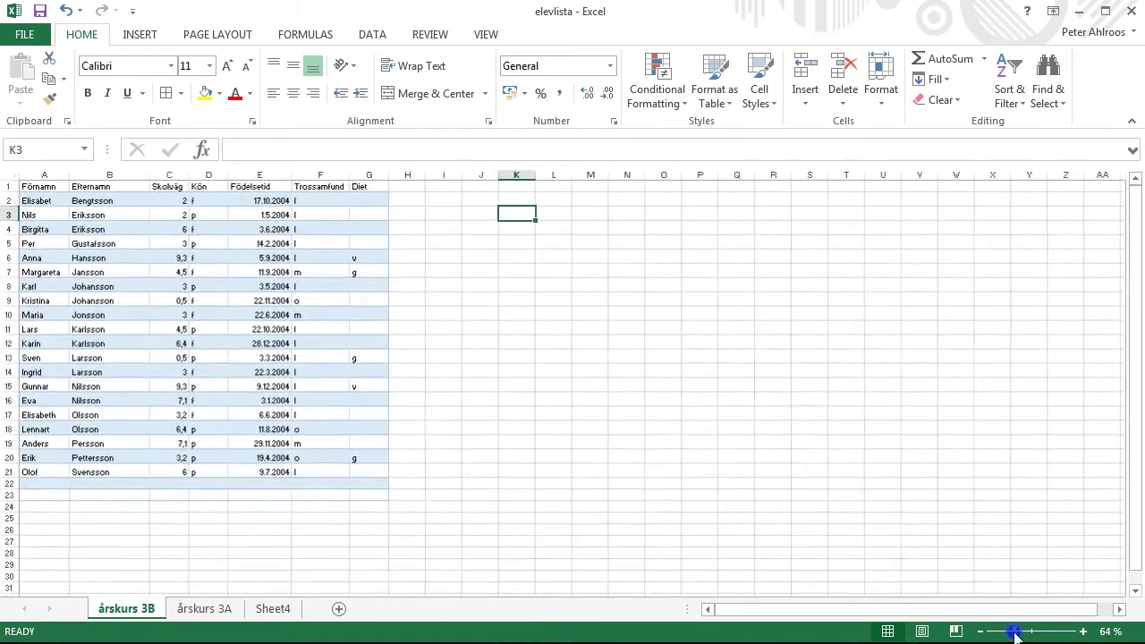
pyautogui.moveTo(1009, 633); pyautogui.dragTo(1016, 631)
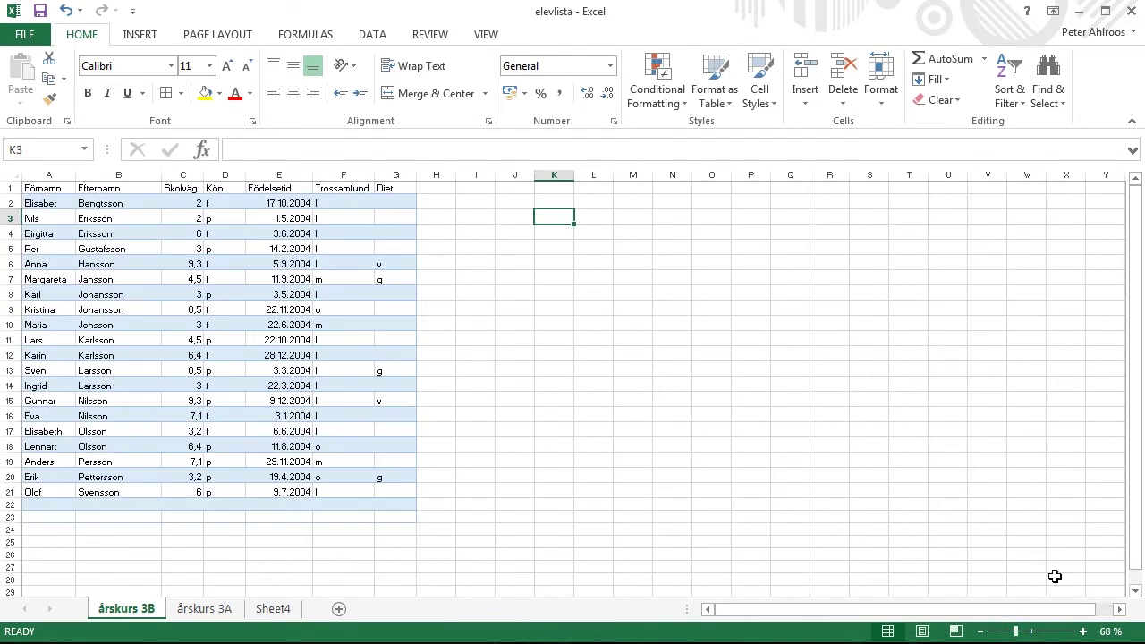
pyautogui.moveTo(1016, 631)
pyautogui.mouseDown()
pyautogui.moveTo(1034, 632)
pyautogui.moveTo(1018, 626)
pyautogui.mouseUp()
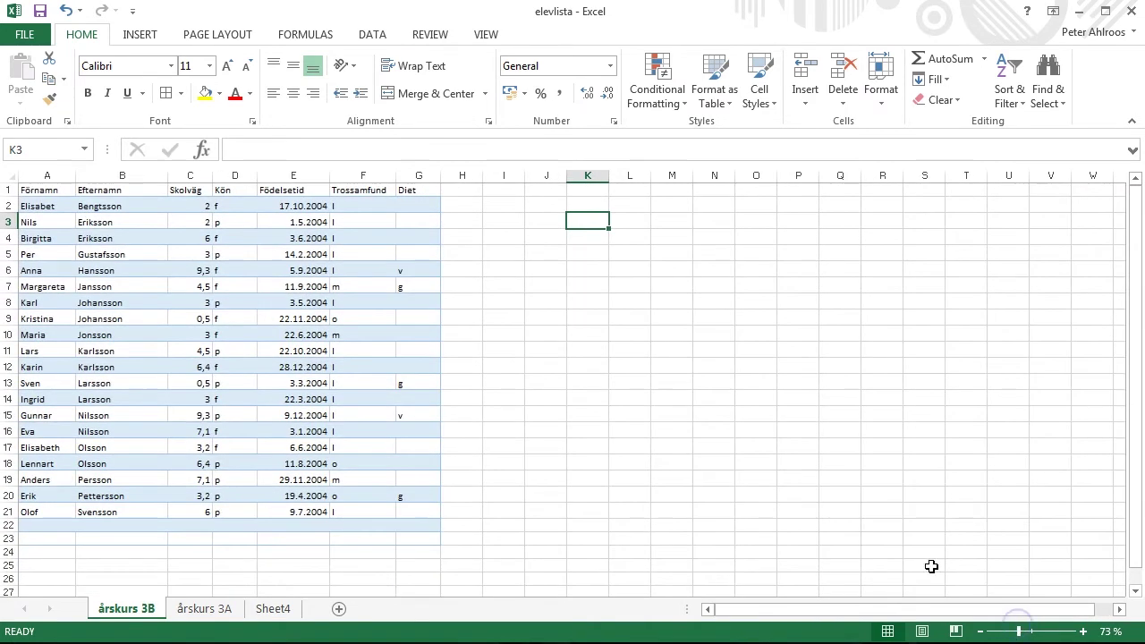
pyautogui.moveTo(47, 192)
pyautogui.mouseDown()
pyautogui.moveTo(357, 448)
pyautogui.moveTo(428, 524)
pyautogui.mouseUp()
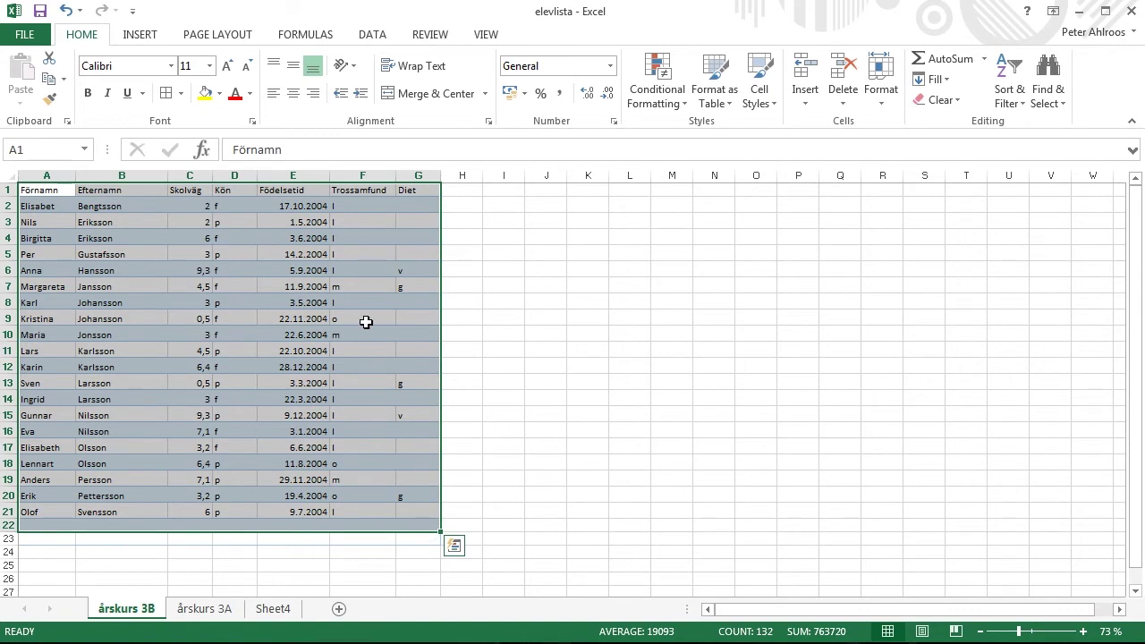
# Step: Convert the selected range into a table with headers, Table2, with banded rows
pyautogui.click(143, 35)
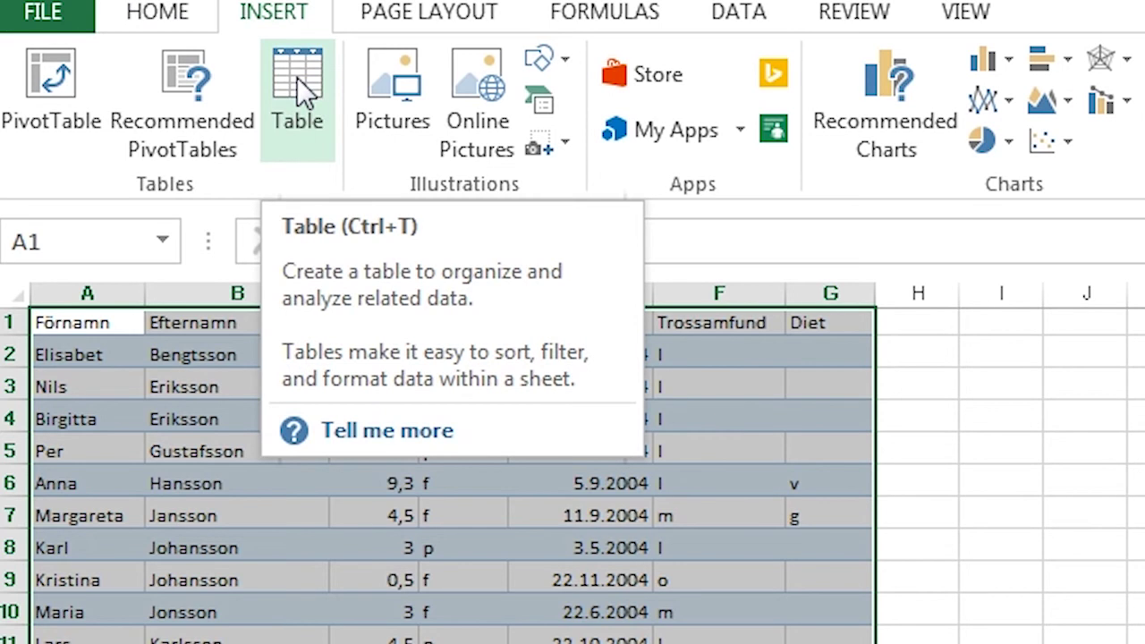
pyautogui.click(297, 77)
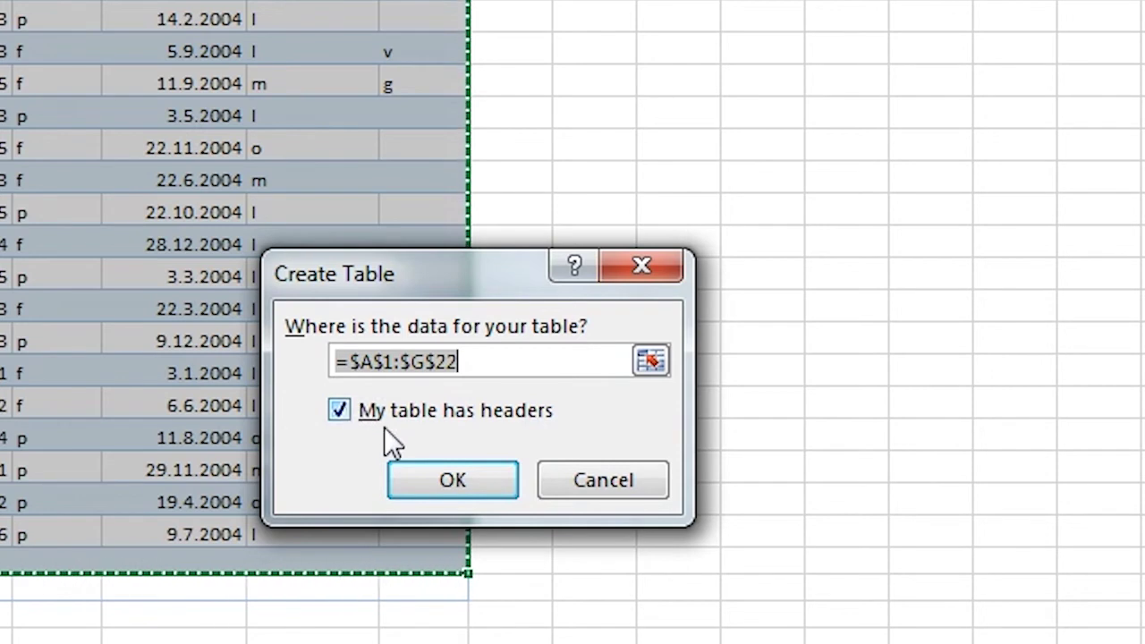
pyautogui.click(463, 473)
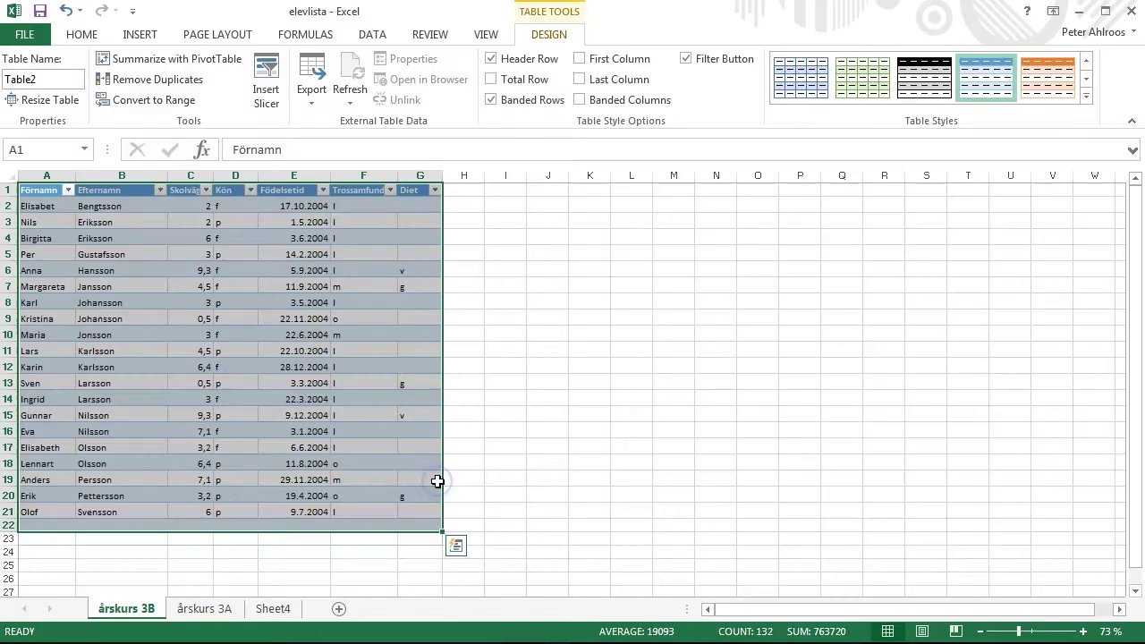
pyautogui.click(498, 447)
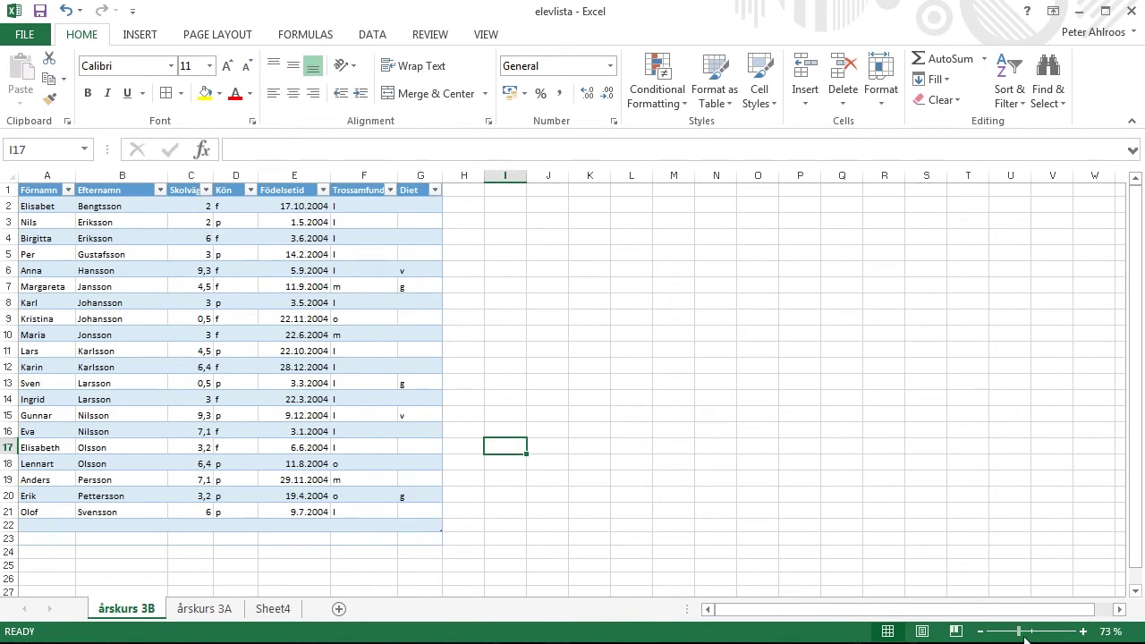
# Step: Filter Efternamn to only Bengtsson, Hansson and Jansson, leaving 3 of 21 records
pyautogui.moveTo(1020, 631); pyautogui.dragTo(1032, 632)
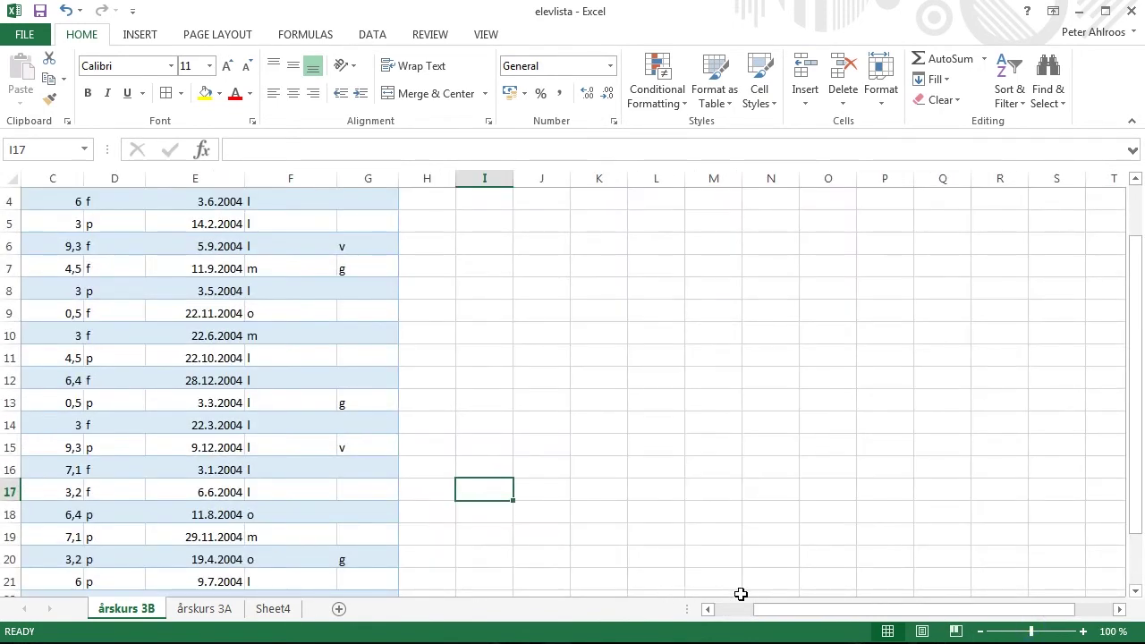
pyautogui.moveTo(761, 611); pyautogui.dragTo(710, 614)
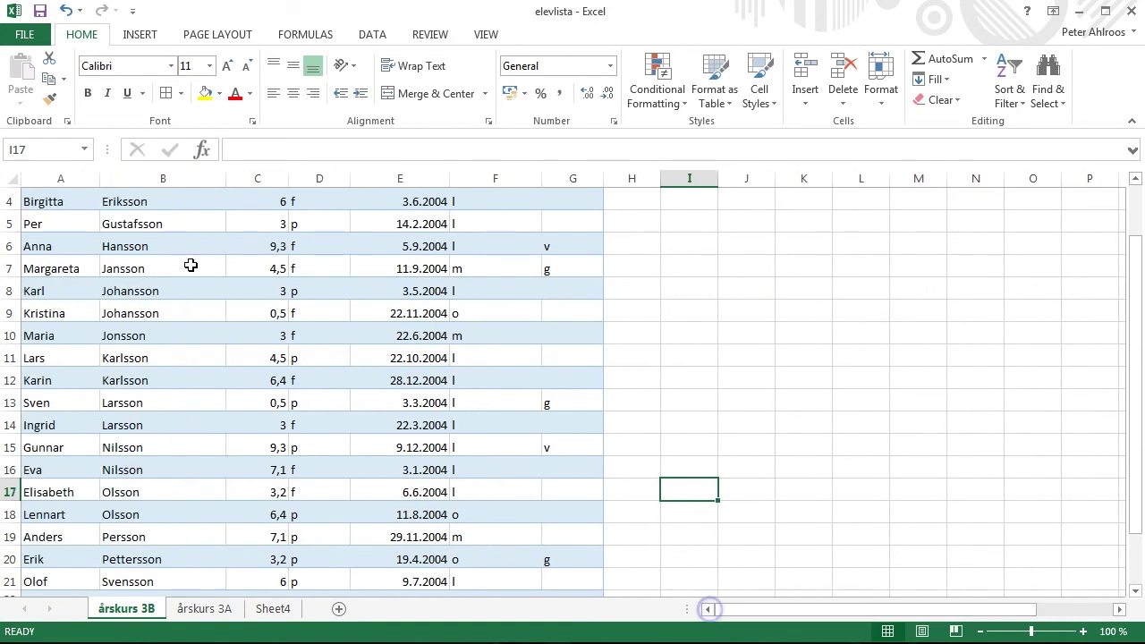
pyautogui.scroll(1, 189, 262)
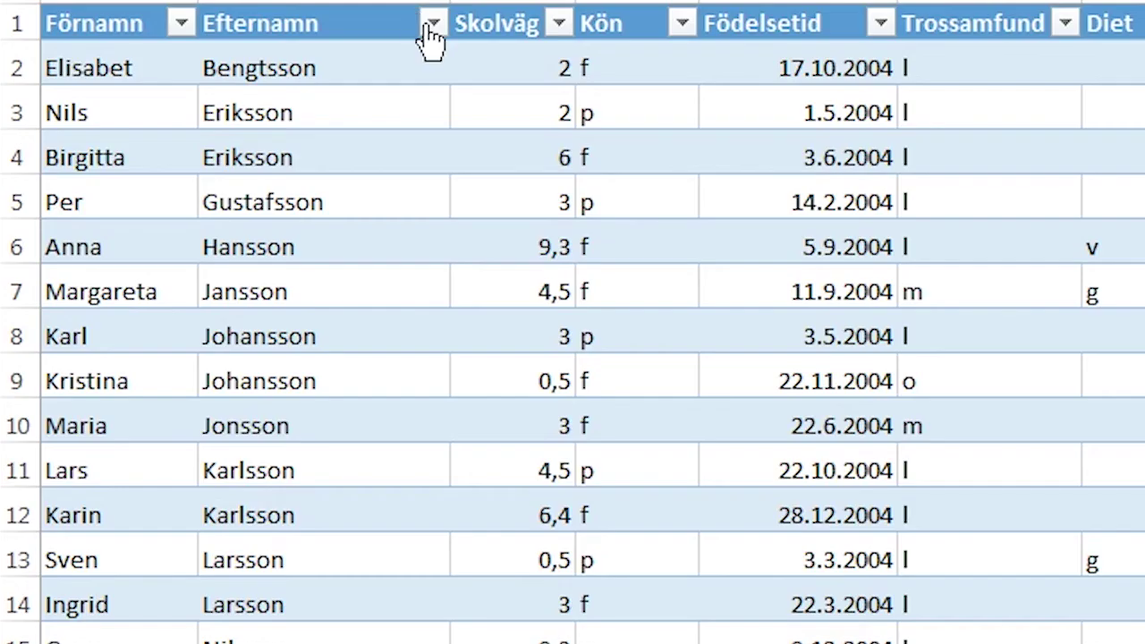
pyautogui.click(215, 198)
pyautogui.press('s')
pyautogui.click(434, 24)
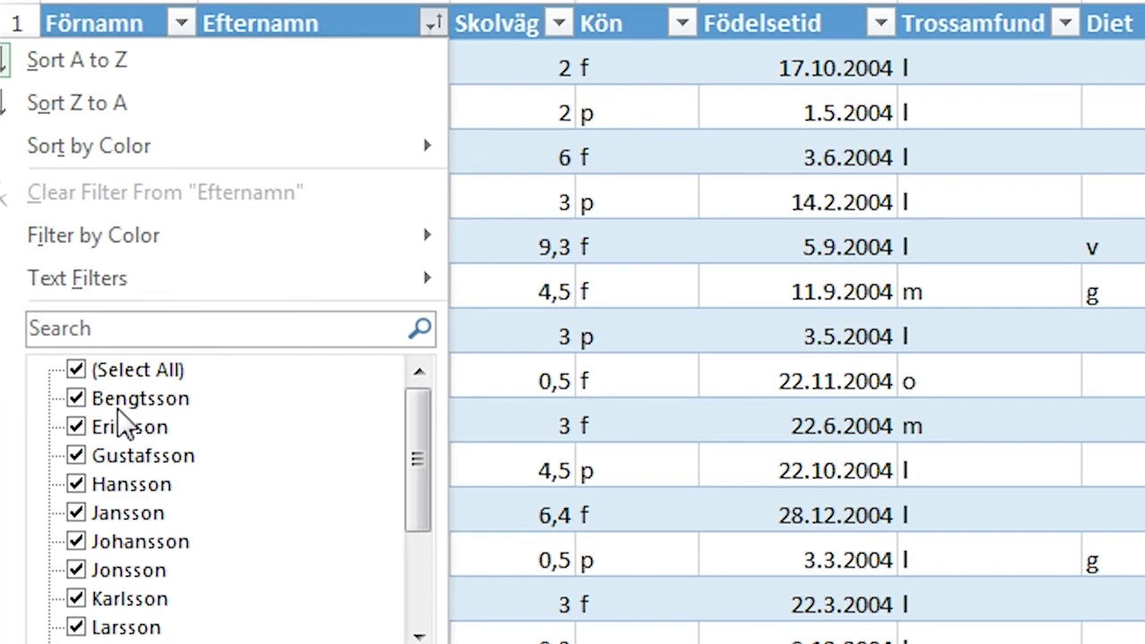
pyautogui.click(77, 370)
pyautogui.click(70, 400)
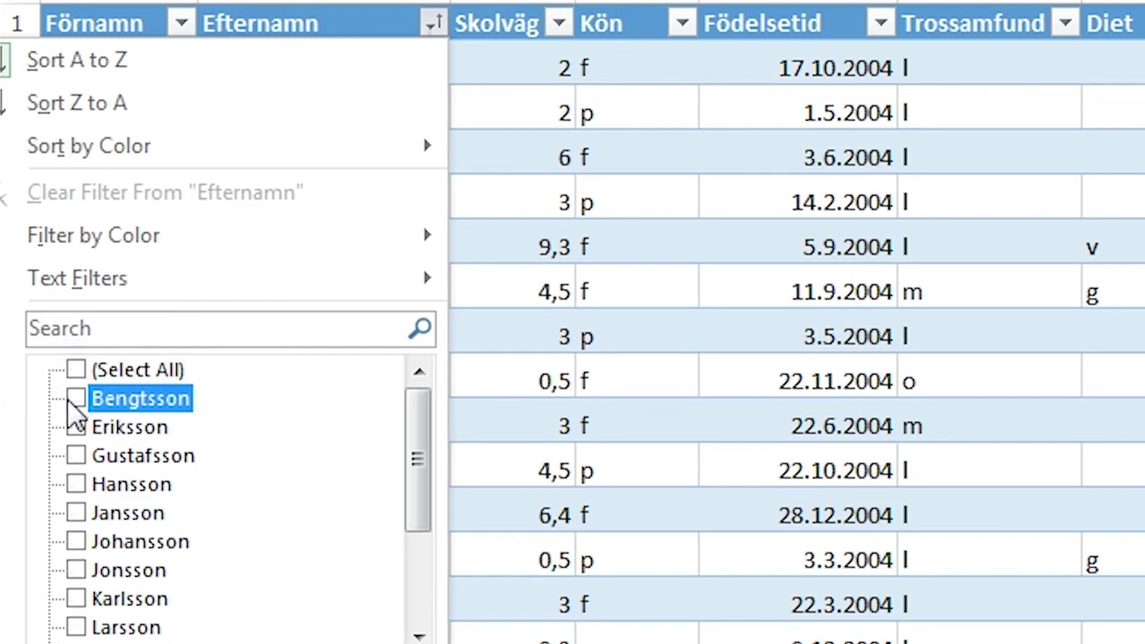
pyautogui.click(75, 484)
pyautogui.click(75, 513)
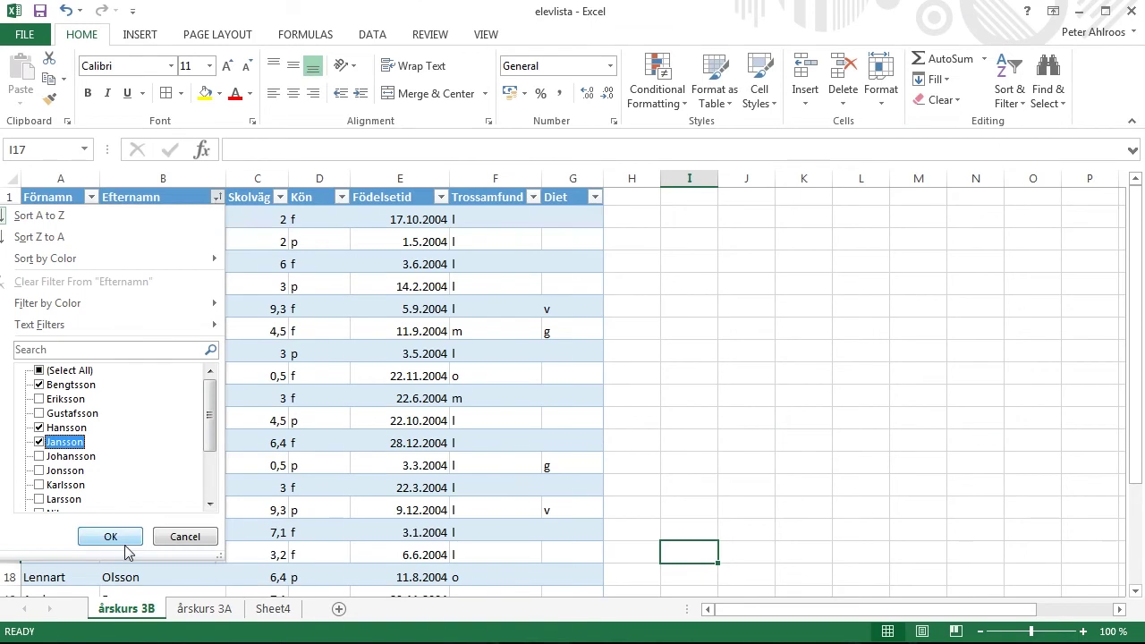
pyautogui.click(110, 530)
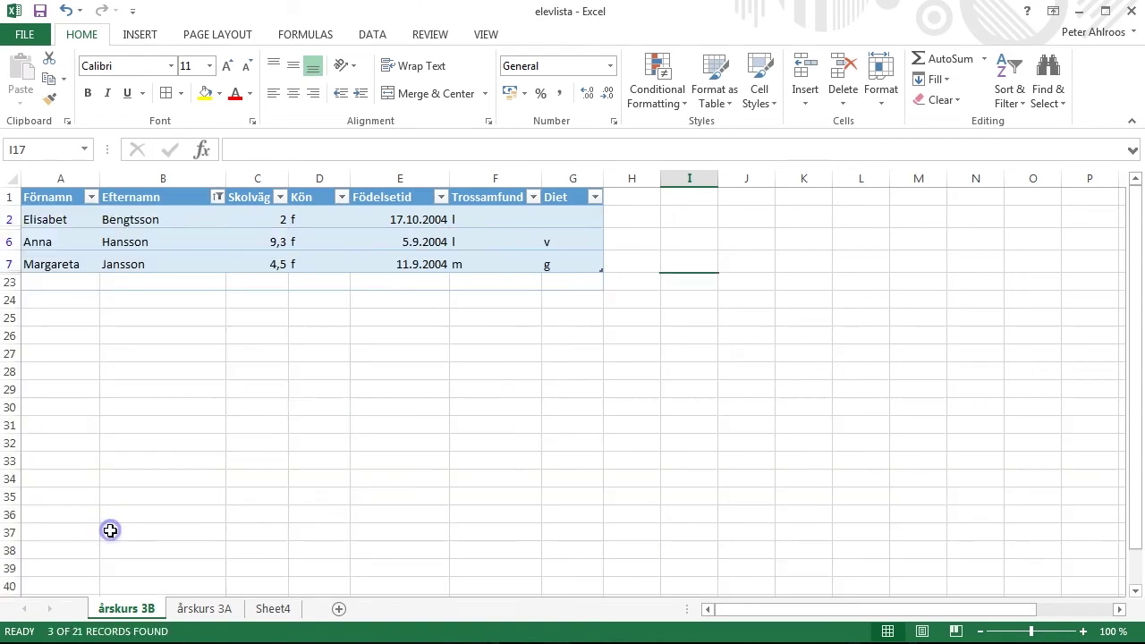
# Step: Clear the Efternamn filter so all students show again
pyautogui.click(218, 197)
pyautogui.click(38, 369)
pyautogui.click(110, 536)
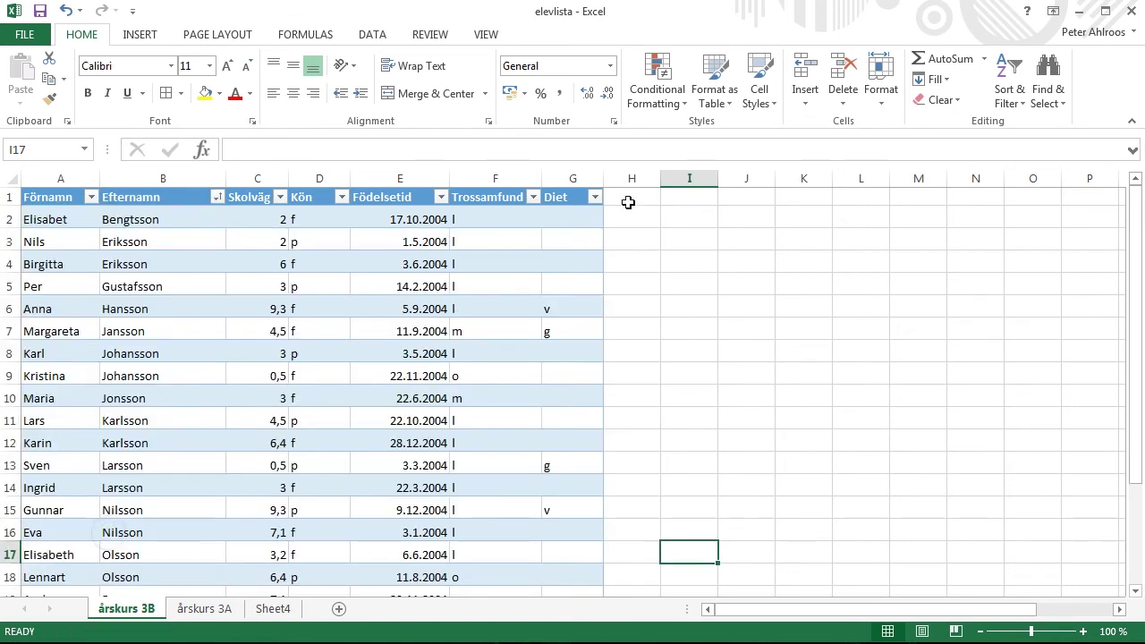
# Step: Filter Diet to g and v only, then sort Skolväg smallest to largest
pyautogui.click(595, 197)
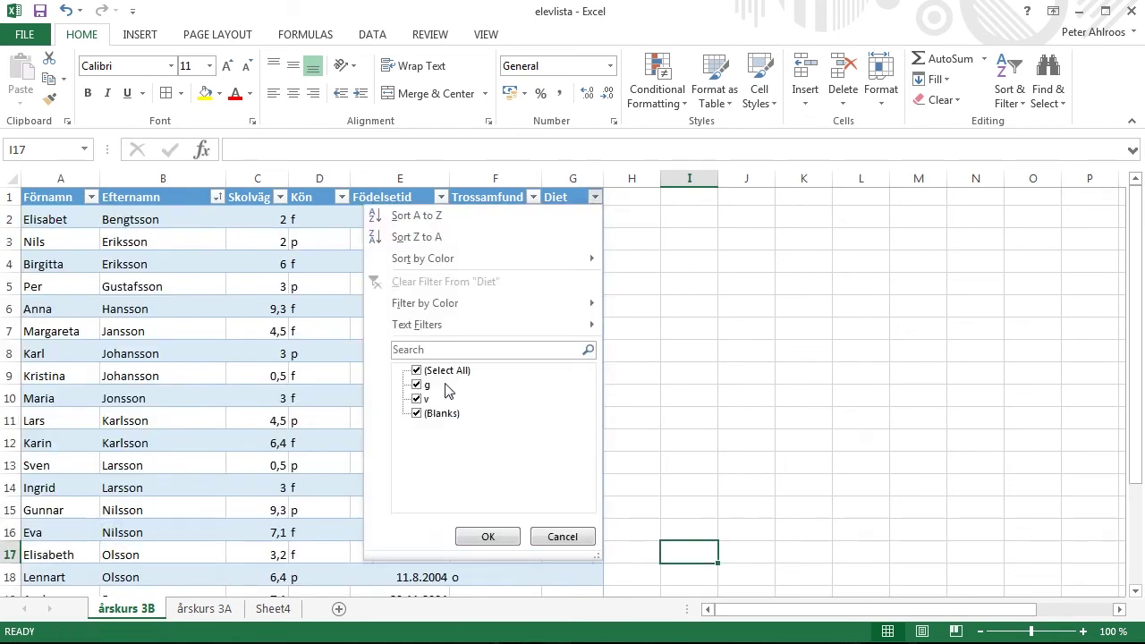
pyautogui.click(446, 370)
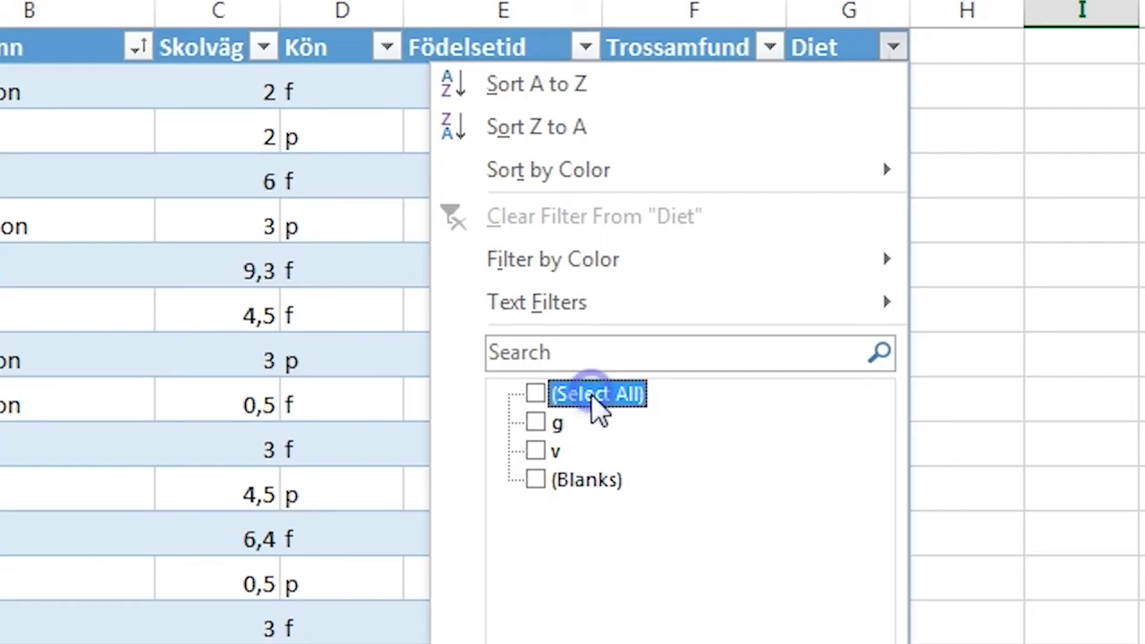
pyautogui.click(535, 450)
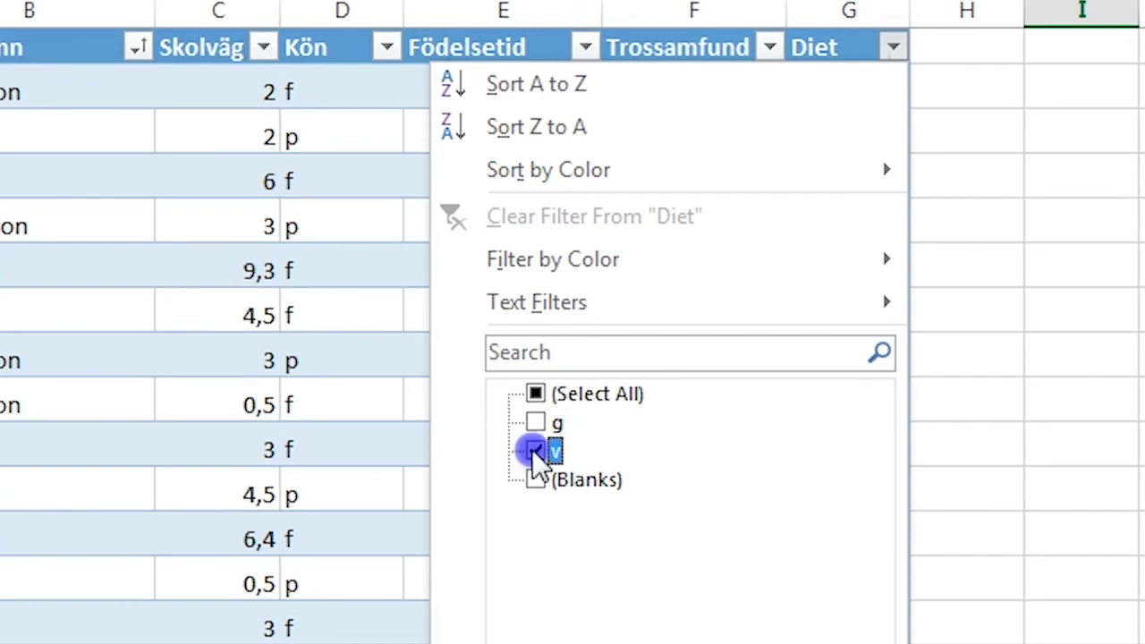
pyautogui.click(535, 422)
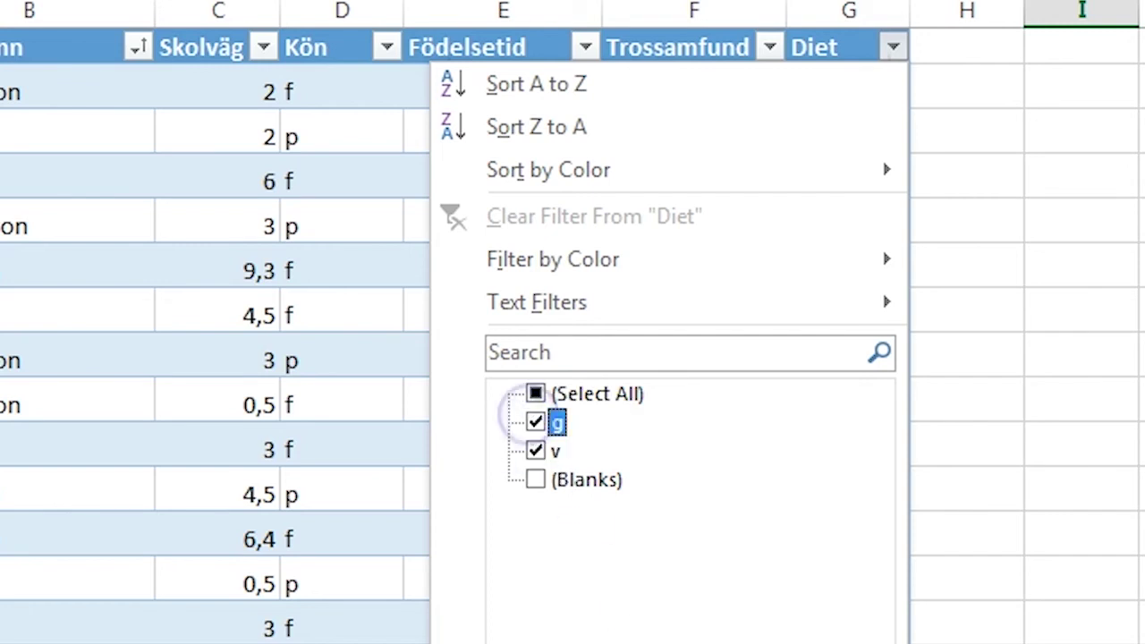
pyautogui.press('Return')
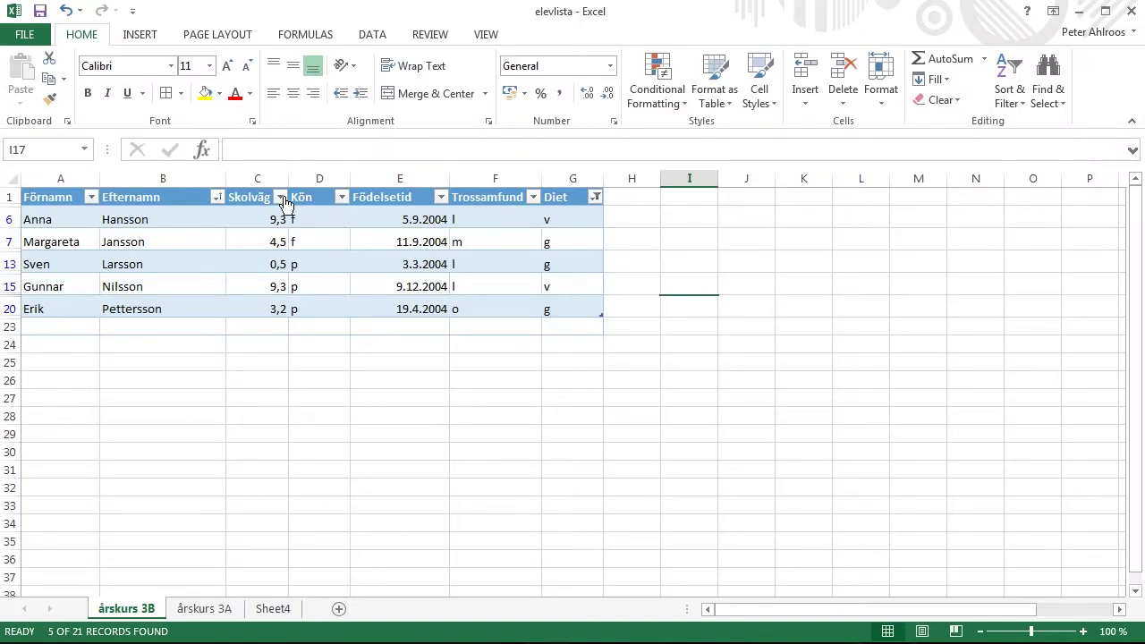
pyautogui.click(280, 197)
pyautogui.click(116, 216)
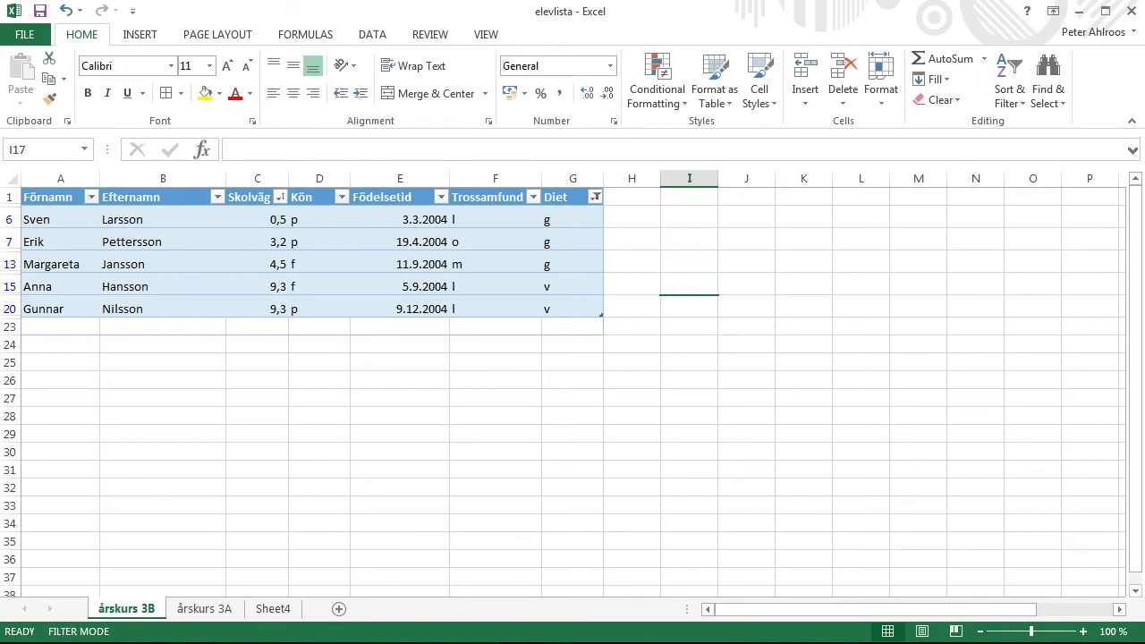
# Step: Select all Diet values, sort Efternamn A to Z, and copy the names in A2:B21
pyautogui.click(595, 197)
pyautogui.click(416, 370)
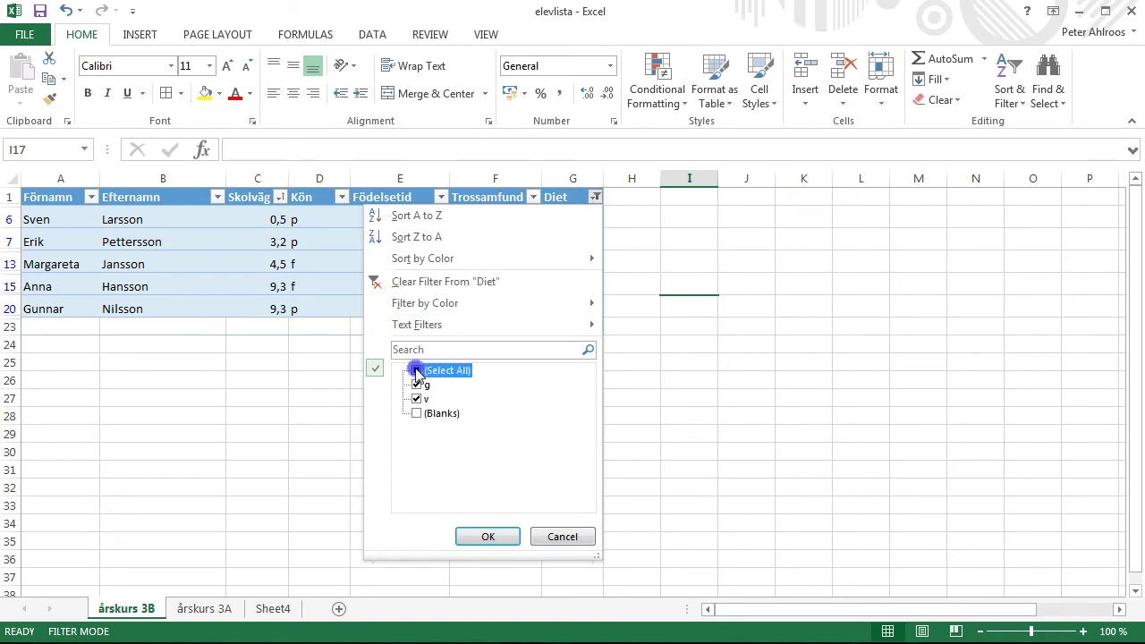
pyautogui.click(216, 198)
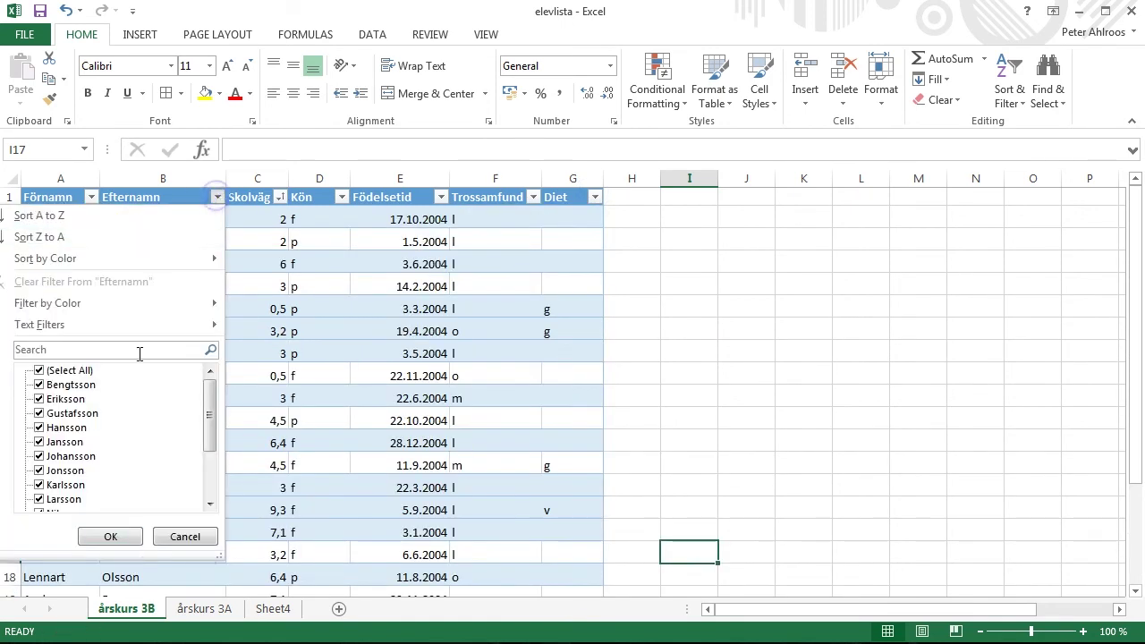
pyautogui.click(38, 217)
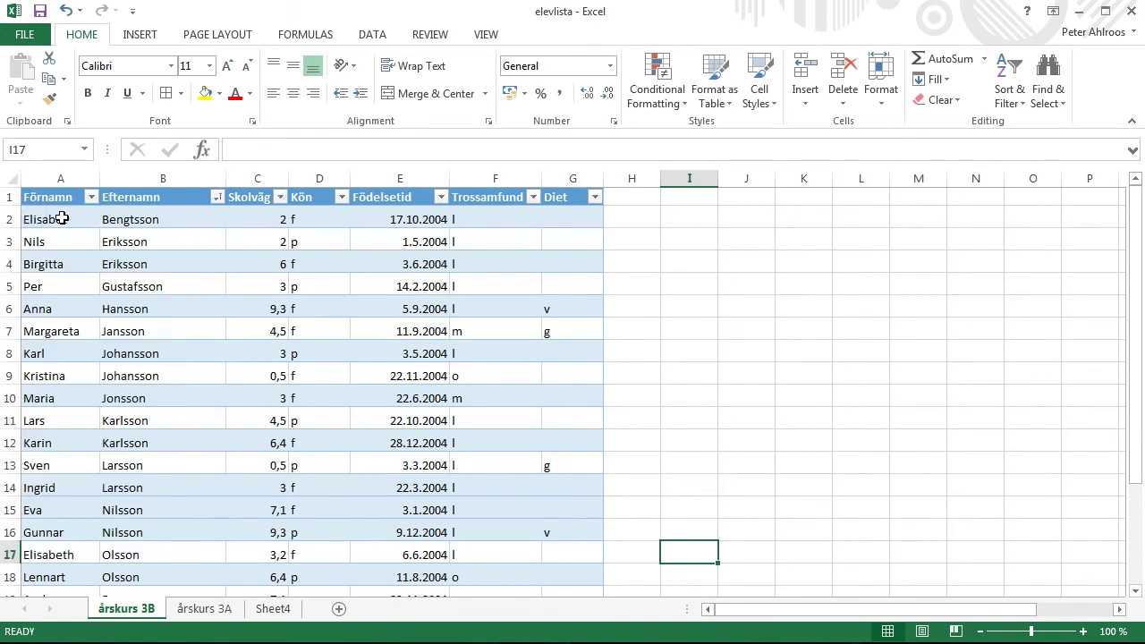
pyautogui.moveTo(62, 218)
pyautogui.mouseDown()
pyautogui.moveTo(155, 571)
pyautogui.moveTo(156, 558)
pyautogui.mouseUp()
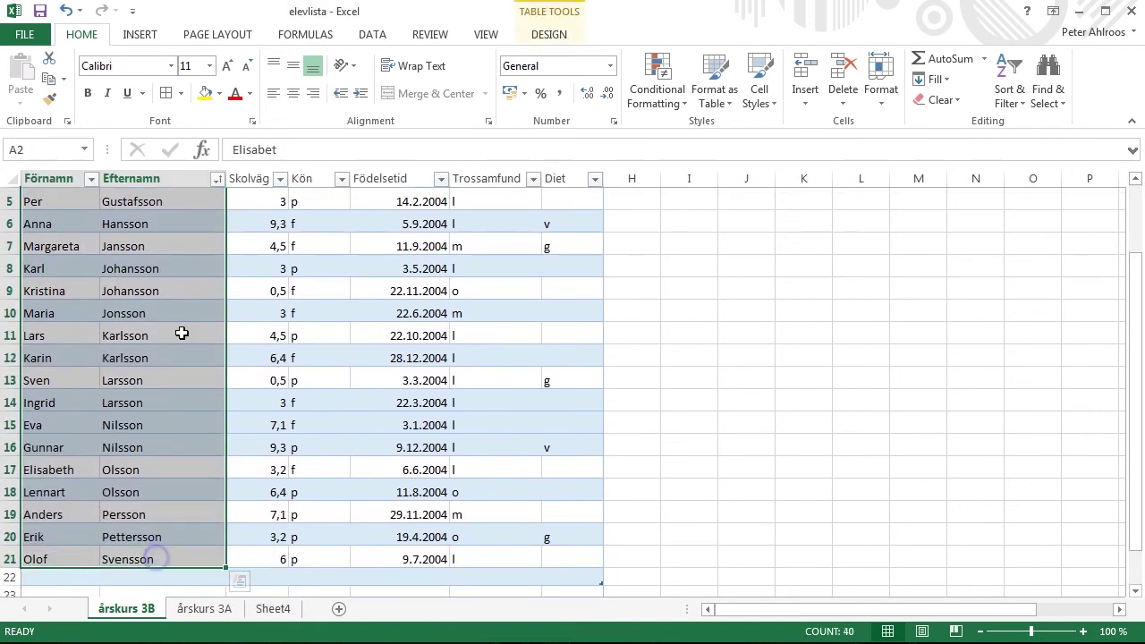
pyautogui.hotkey('ctrl', 'c')
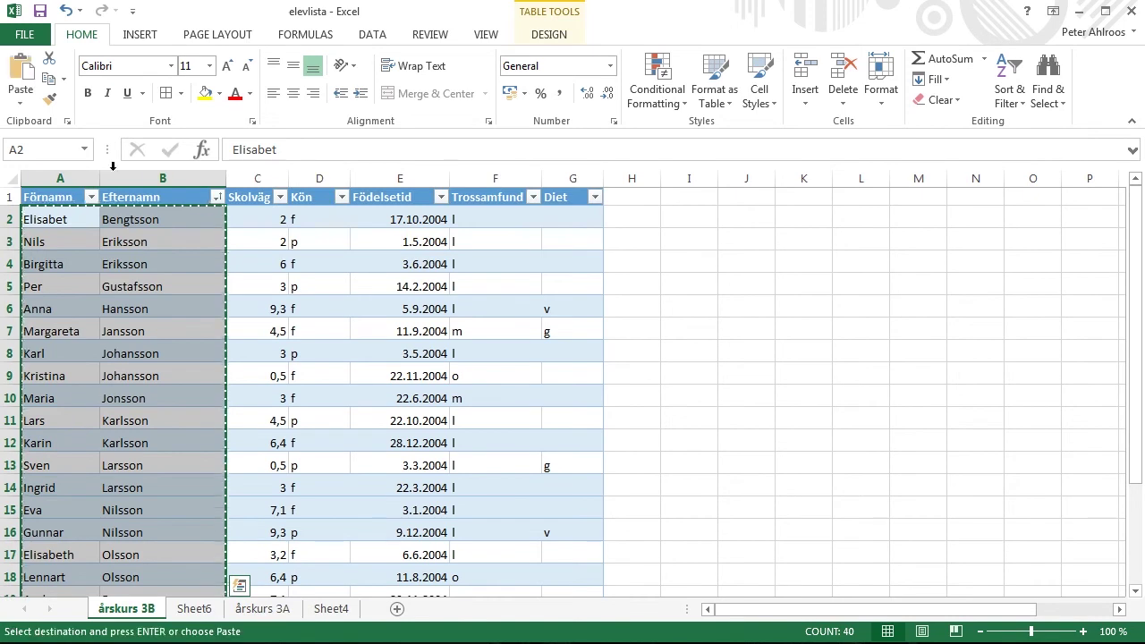
# Step: Paste the copied names at A1 on Sheet4 and select A1:B20
pyautogui.click(343, 613)
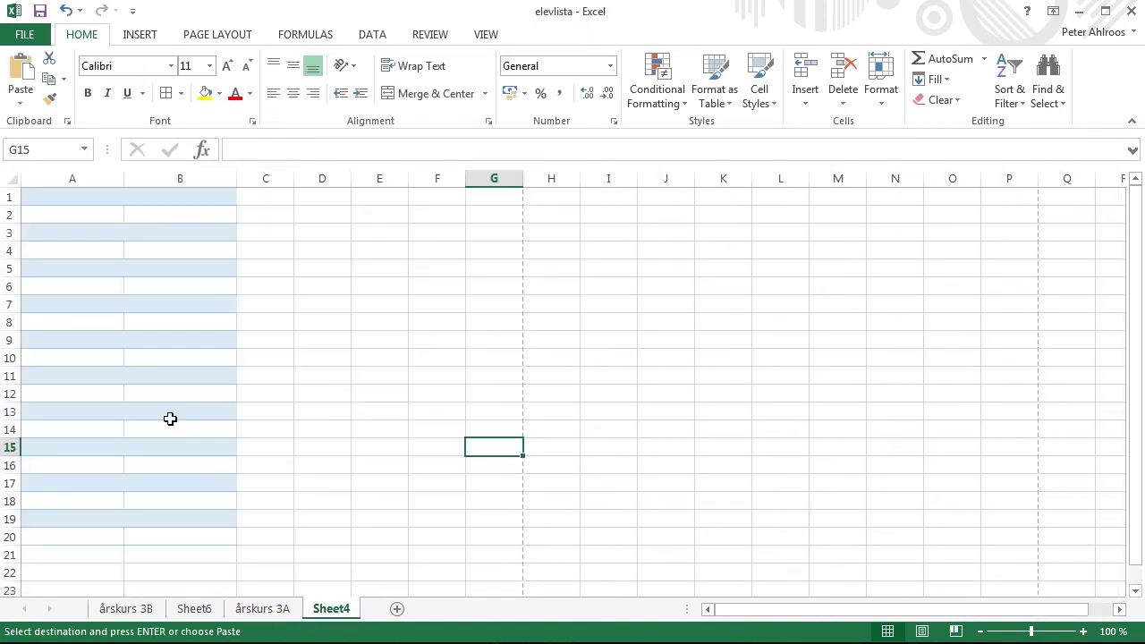
pyautogui.click(38, 199)
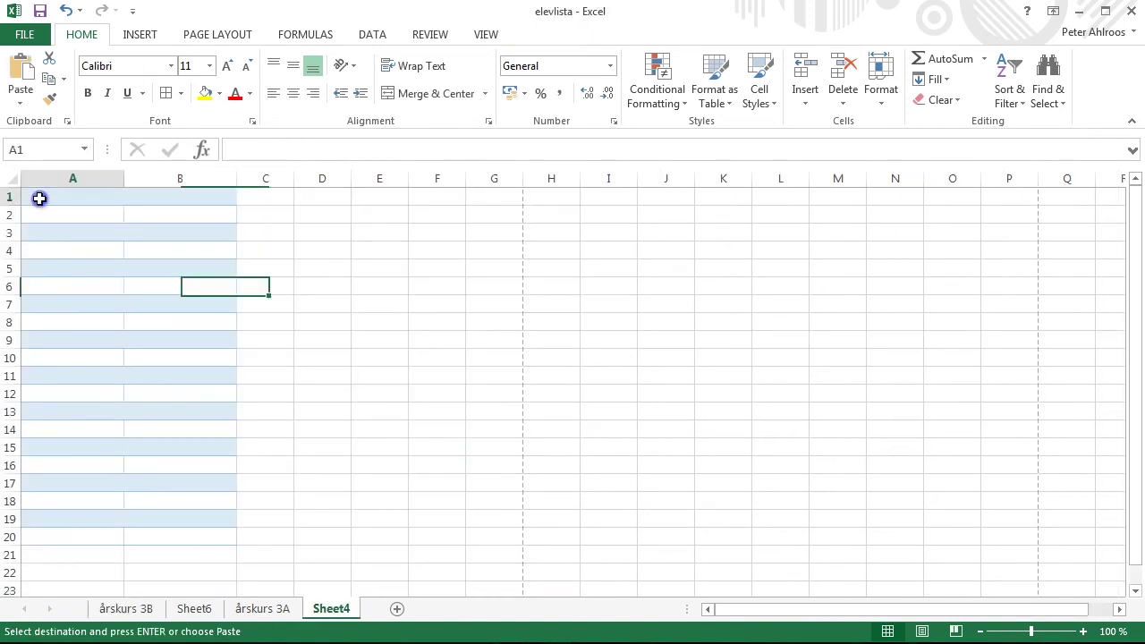
pyautogui.hotkey('ctrl', 'v')
pyautogui.click(303, 335)
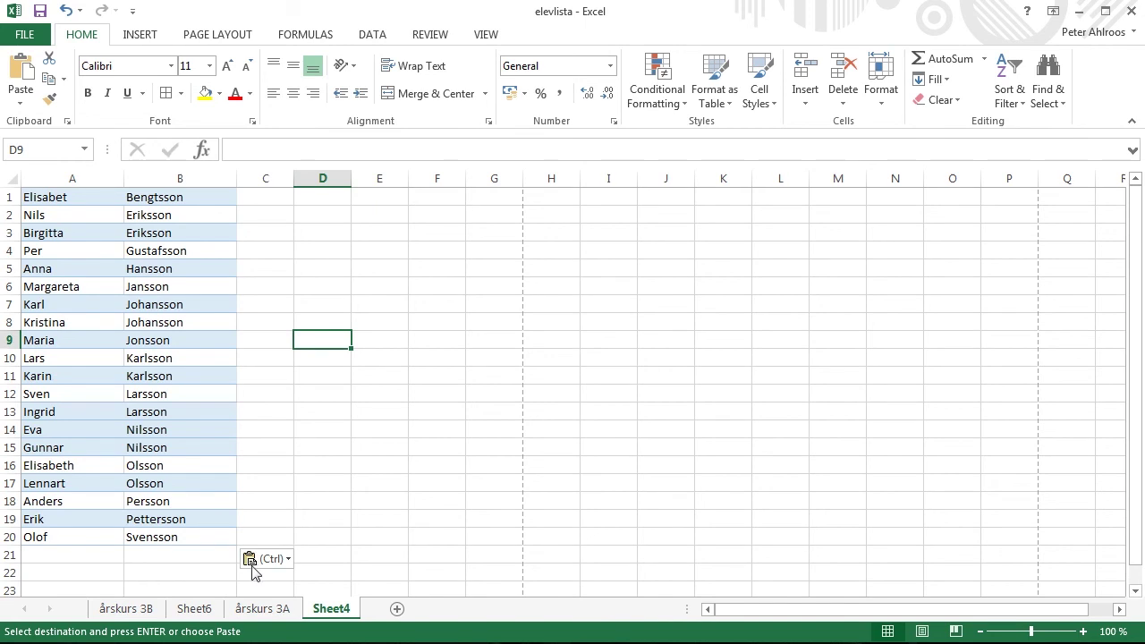
pyautogui.moveTo(217, 535); pyautogui.dragTo(37, 183)
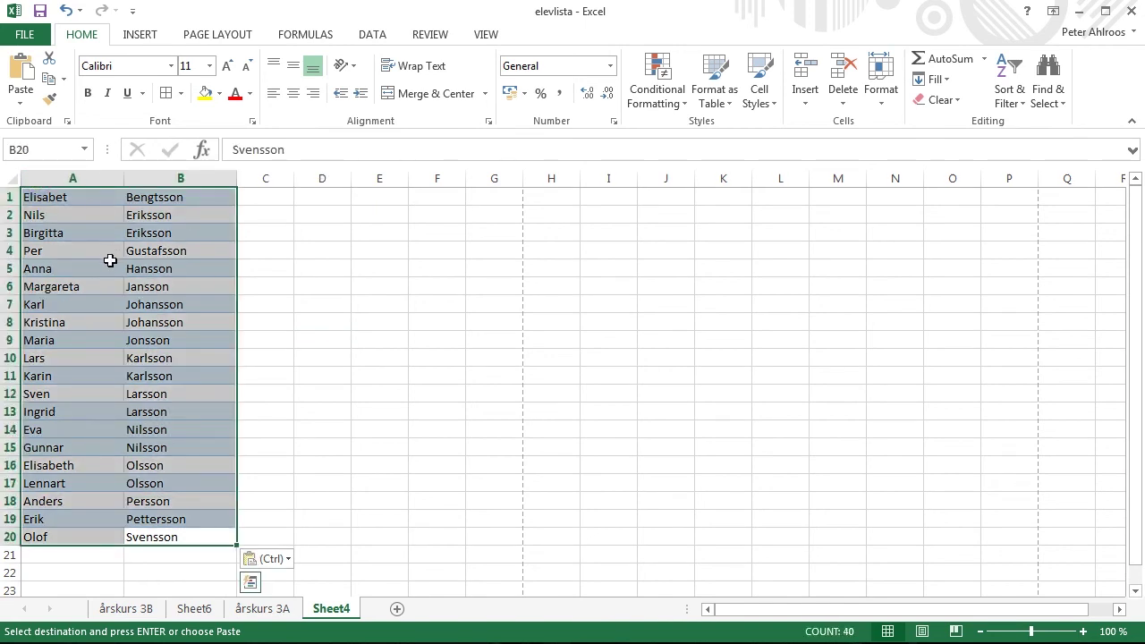
# Step: Apply Clear Formats to A1:B20 to remove the table banding
pyautogui.click(960, 102)
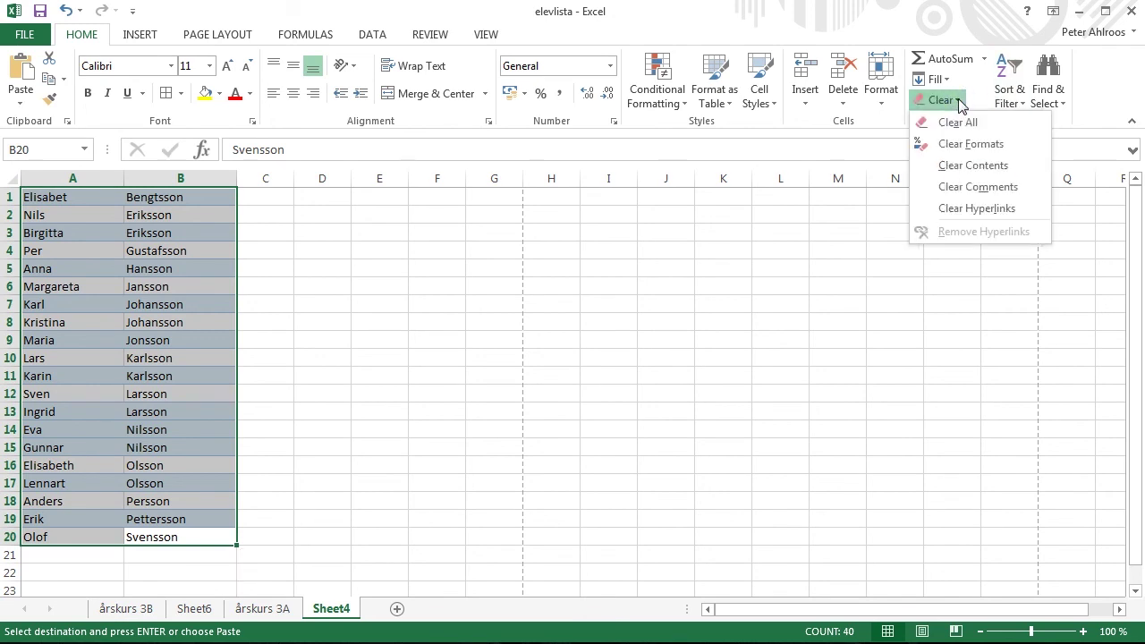
pyautogui.click(998, 146)
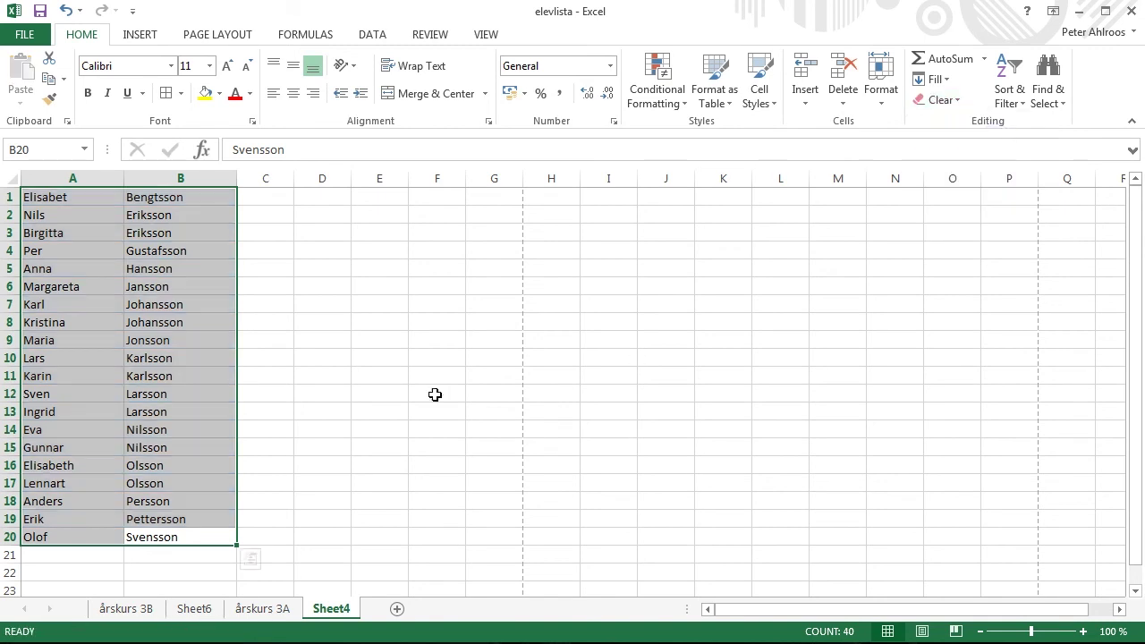
pyautogui.click(436, 393)
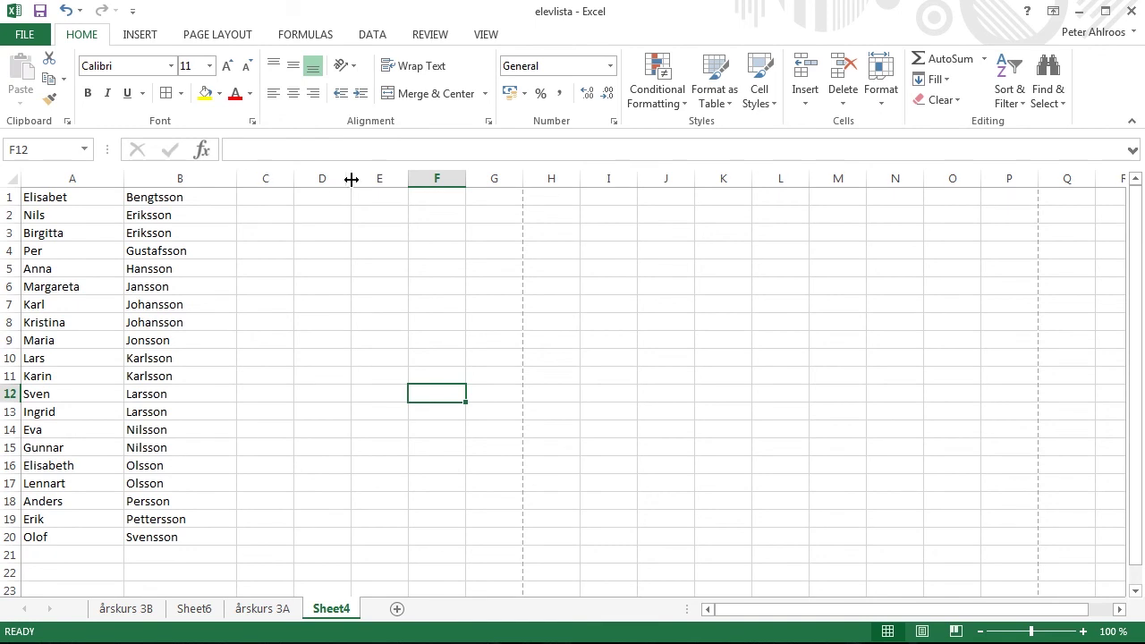
# Step: Narrow column D to check-box width by dragging its right border
pyautogui.moveTo(352, 178)
pyautogui.mouseDown()
pyautogui.moveTo(325, 179)
pyautogui.moveTo(462, 185)
pyautogui.mouseUp()
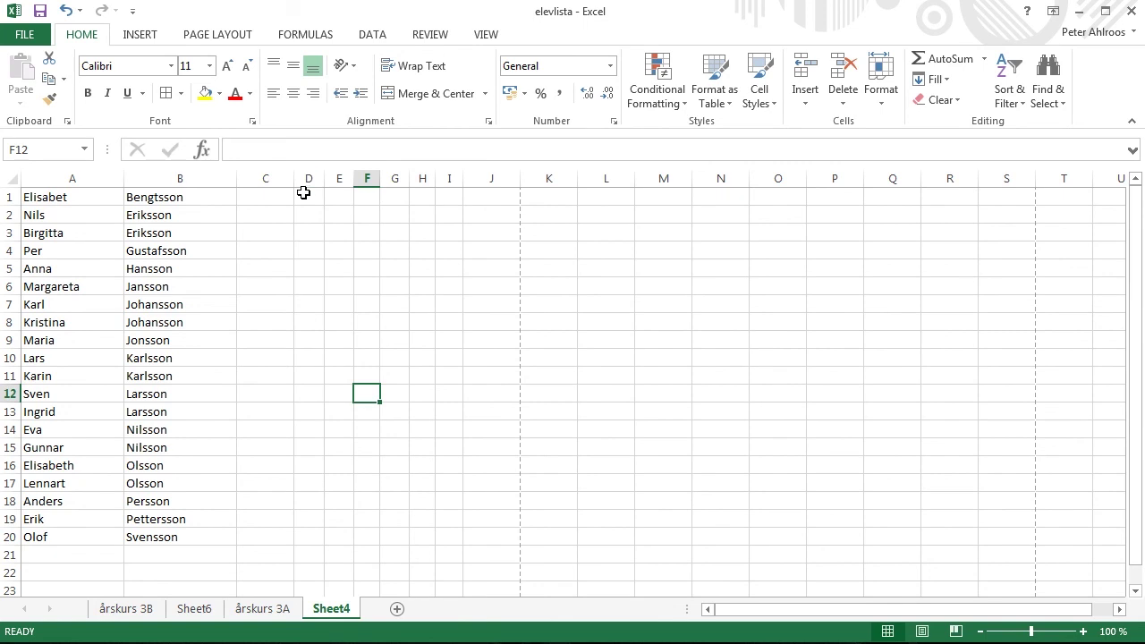
# Step: Apply All Borders to D1:I20 to form the check-box grid beside the 20 names
pyautogui.moveTo(305, 196); pyautogui.dragTo(442, 534)
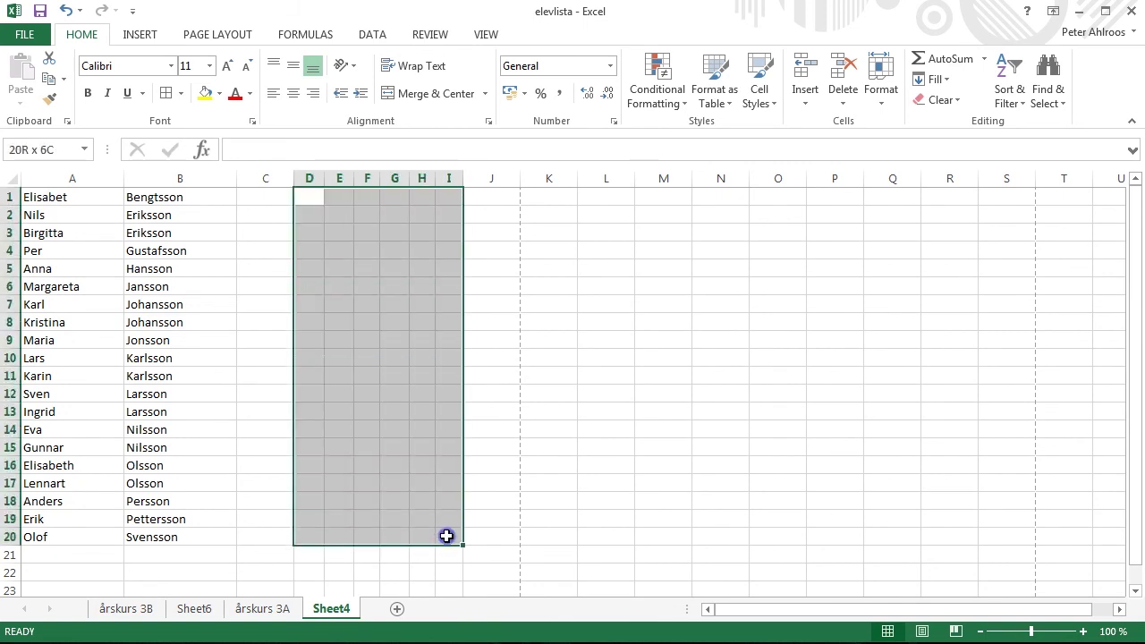
pyautogui.click(181, 93)
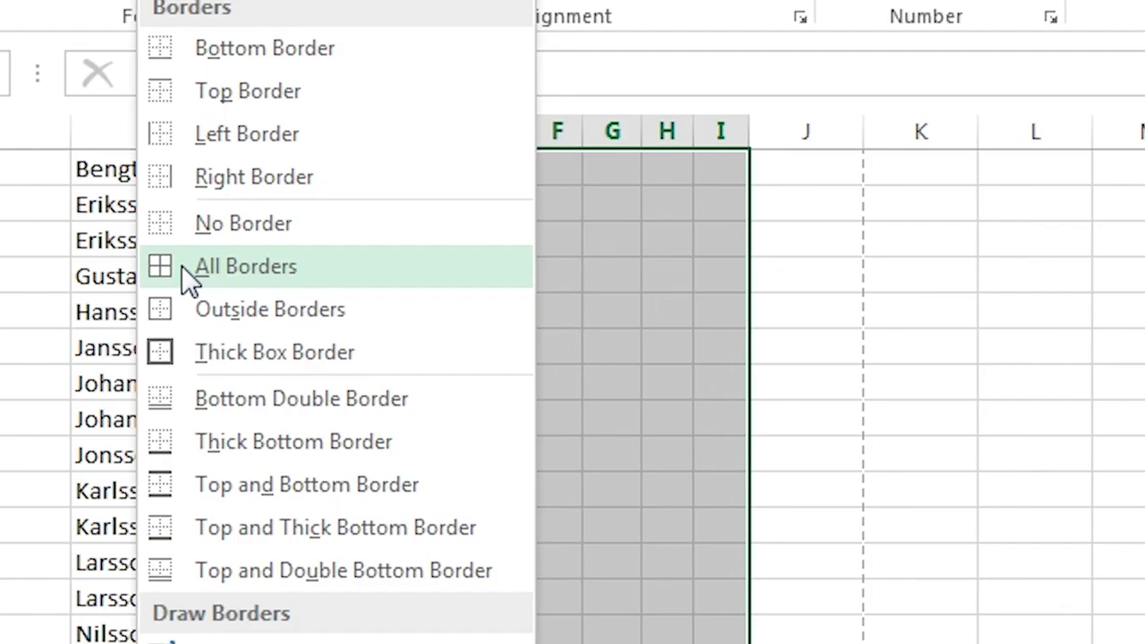
pyautogui.click(181, 266)
pyautogui.click(796, 488)
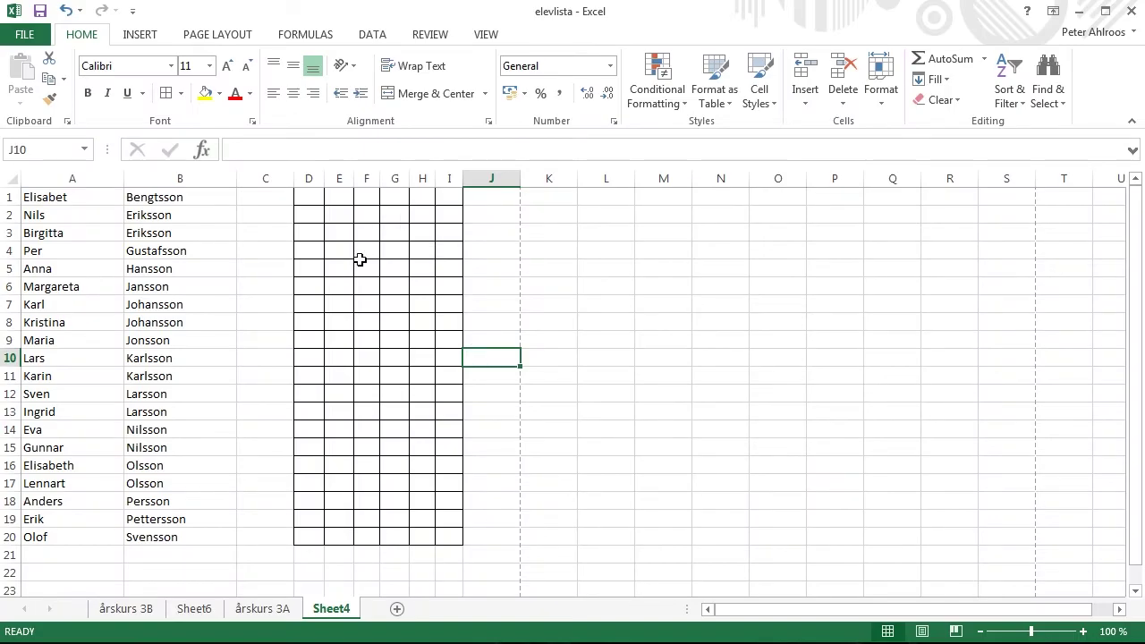
# Step: Switch Sheet4 to Page Layout view and turn off the gridlines
pyautogui.click(483, 35)
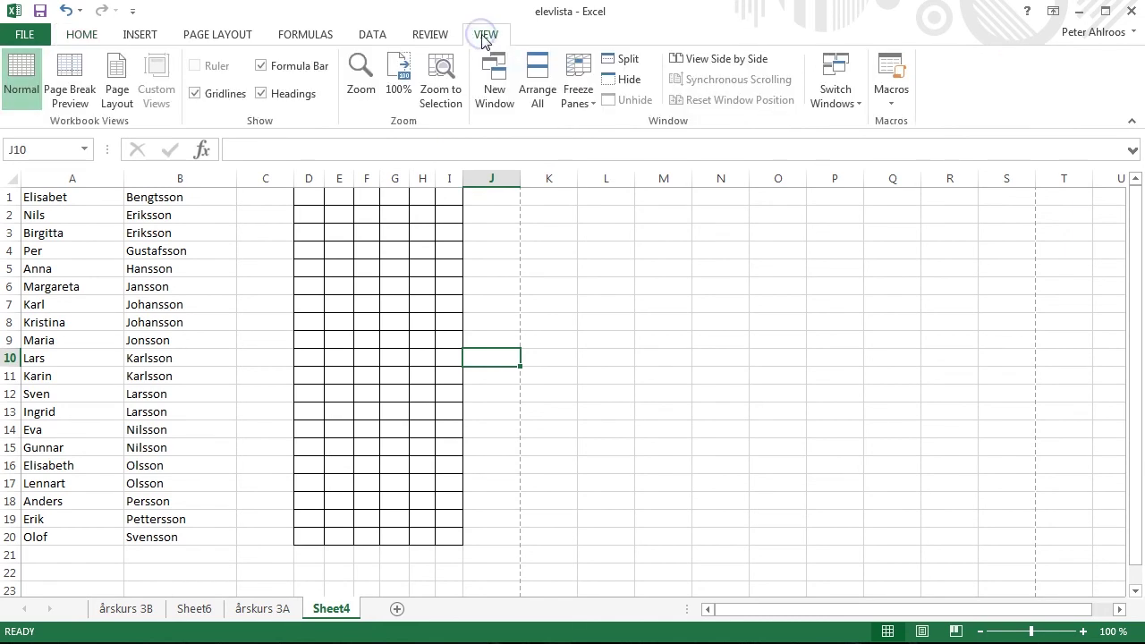
pyautogui.click(115, 77)
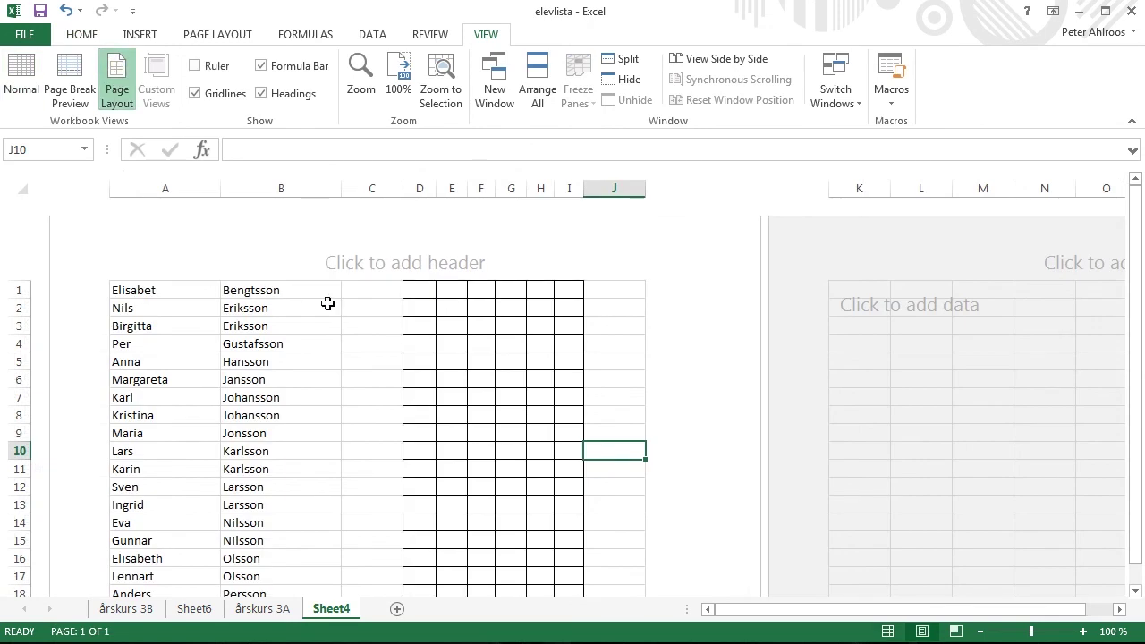
pyautogui.click(194, 93)
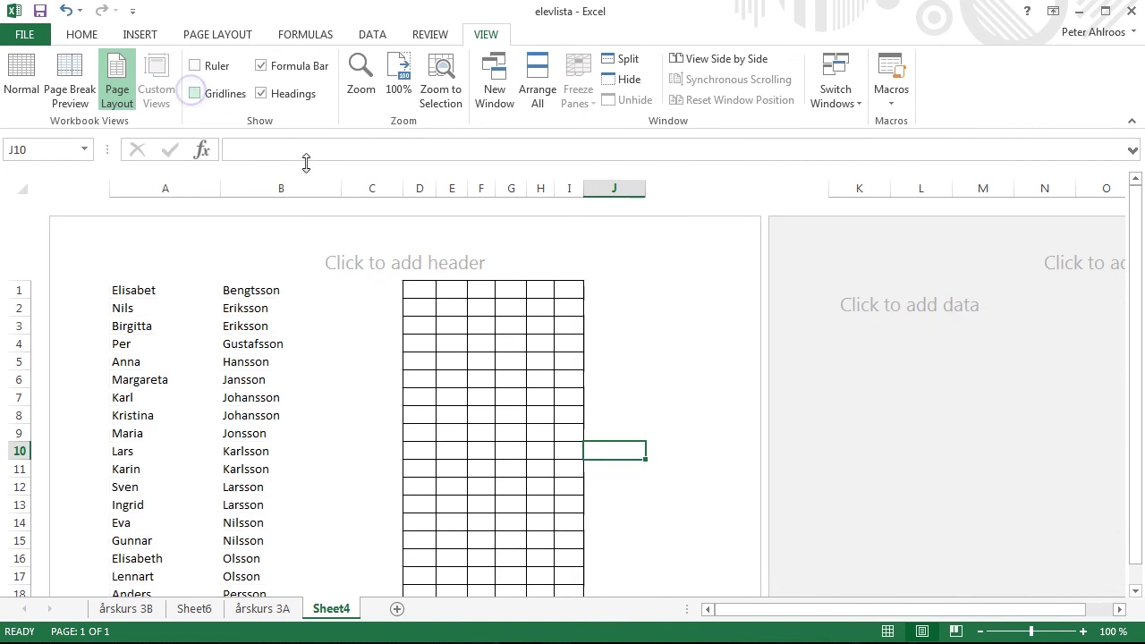
pyautogui.scroll(-2, 623, 344)
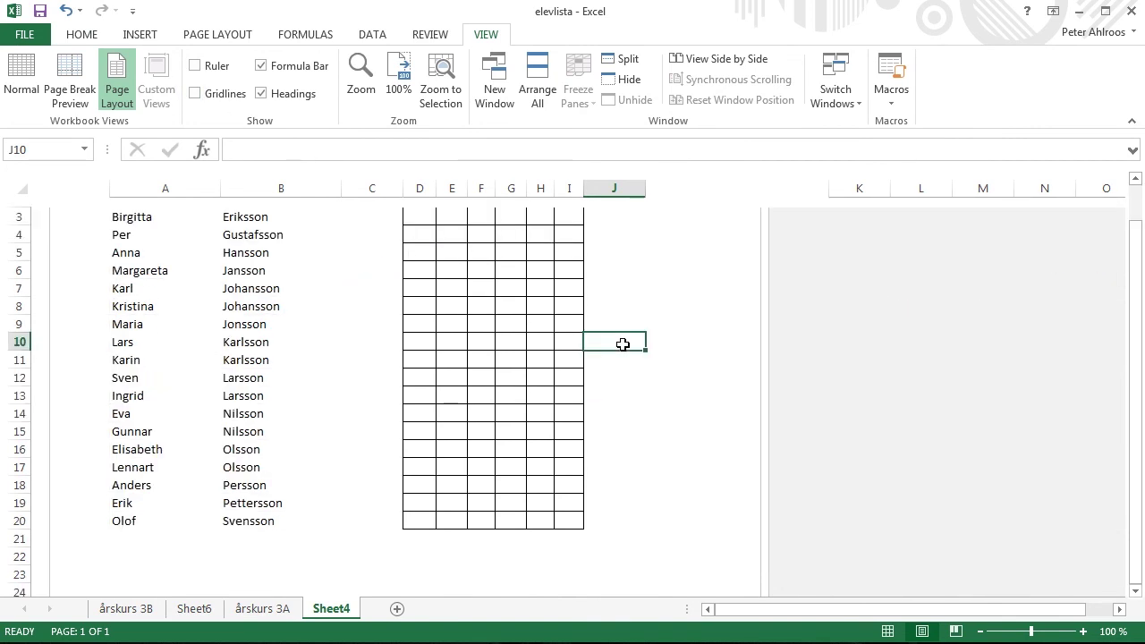
pyautogui.scroll(2, 623, 344)
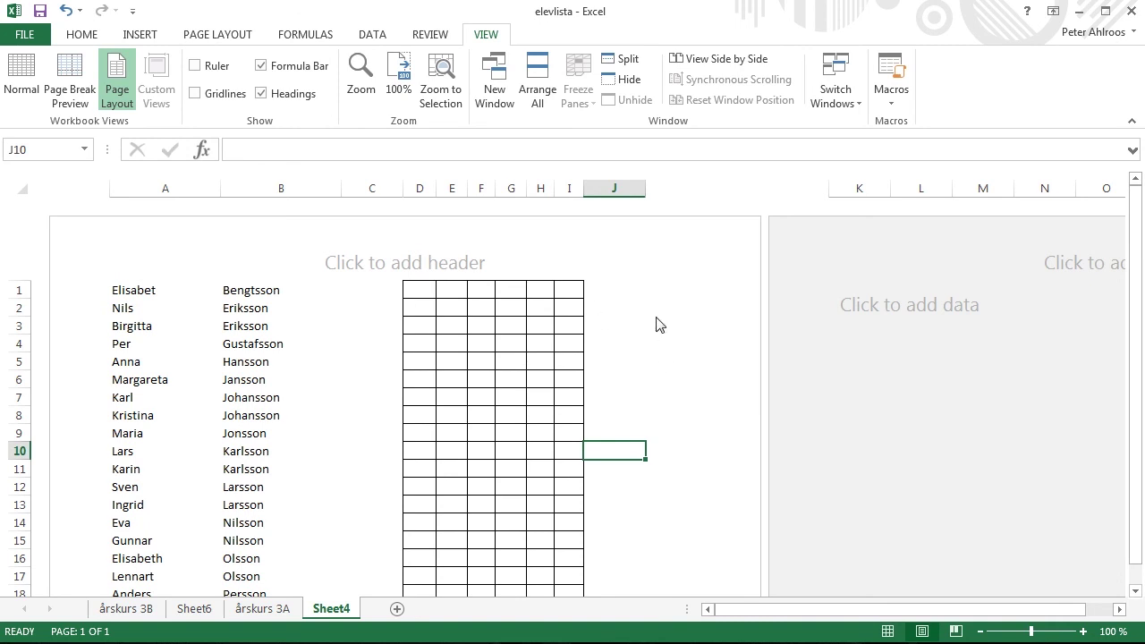
pyautogui.scroll(-2, 615, 347)
pyautogui.scroll(2, 573, 353)
# Step: Narrow check-box columns D and G and the surname column B
pyautogui.moveTo(437, 188); pyautogui.dragTo(431, 187)
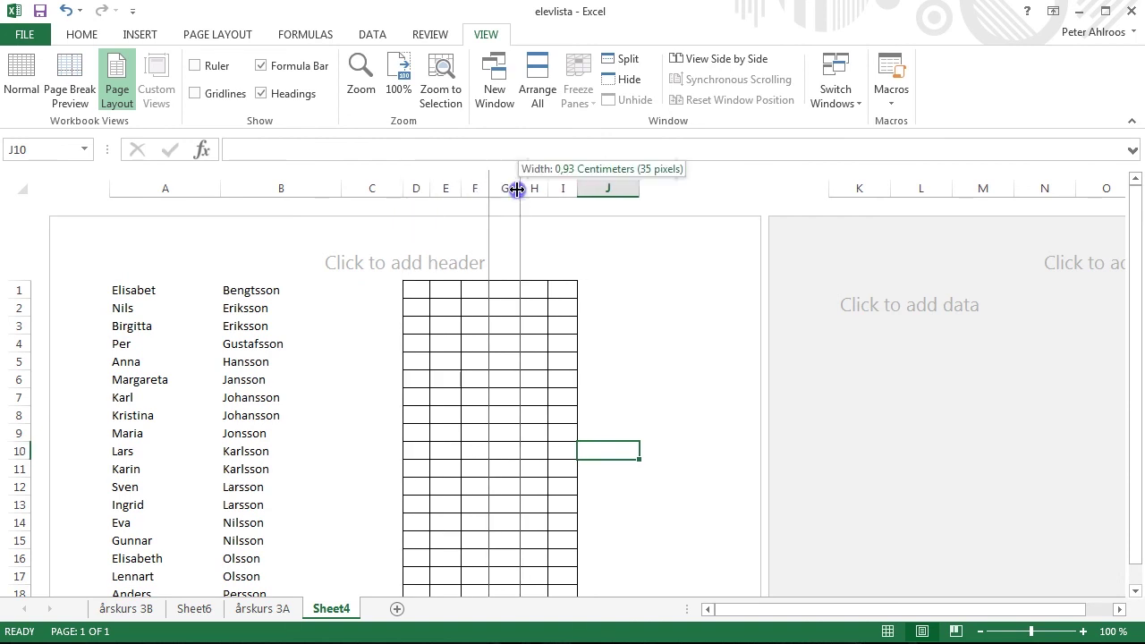
pyautogui.moveTo(518, 189); pyautogui.dragTo(515, 190)
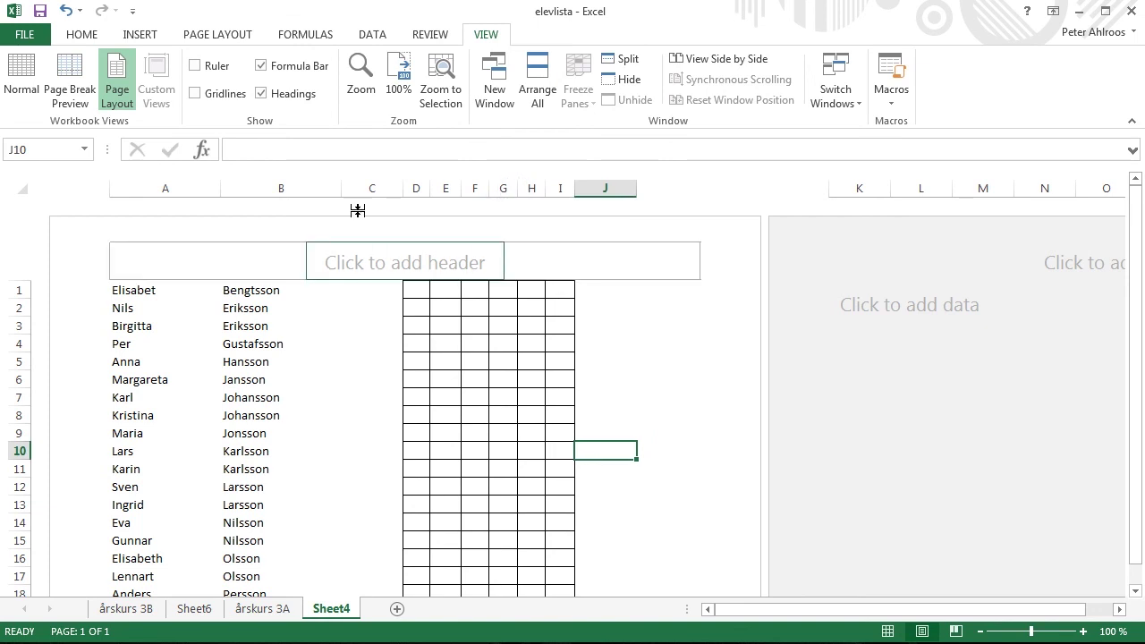
pyautogui.moveTo(341, 188)
pyautogui.mouseDown()
pyautogui.moveTo(317, 194)
pyautogui.moveTo(342, 196)
pyautogui.mouseUp()
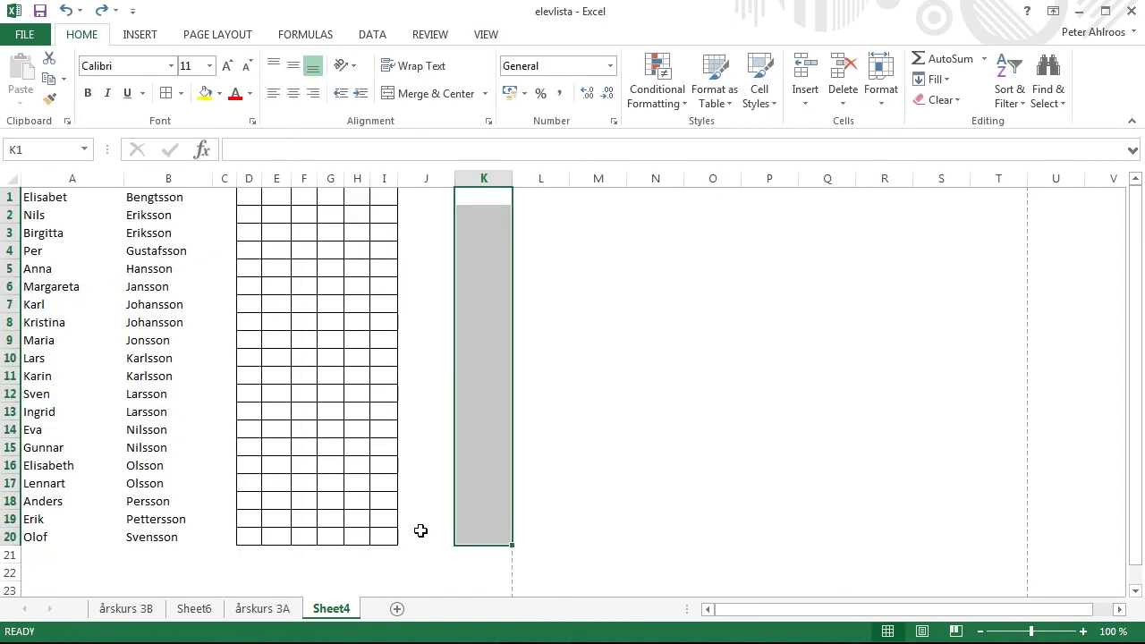
# Step: Add bottom and inside horizontal borders to K1:K20 through More Borders, creating write-in lines
pyautogui.click(180, 93)
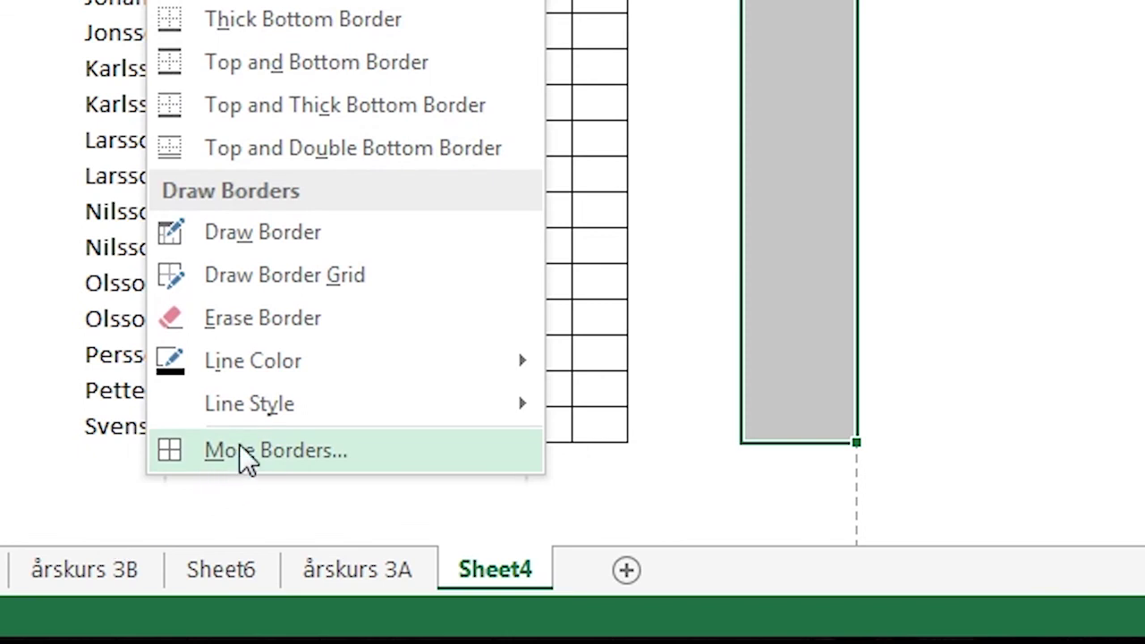
pyautogui.click(239, 447)
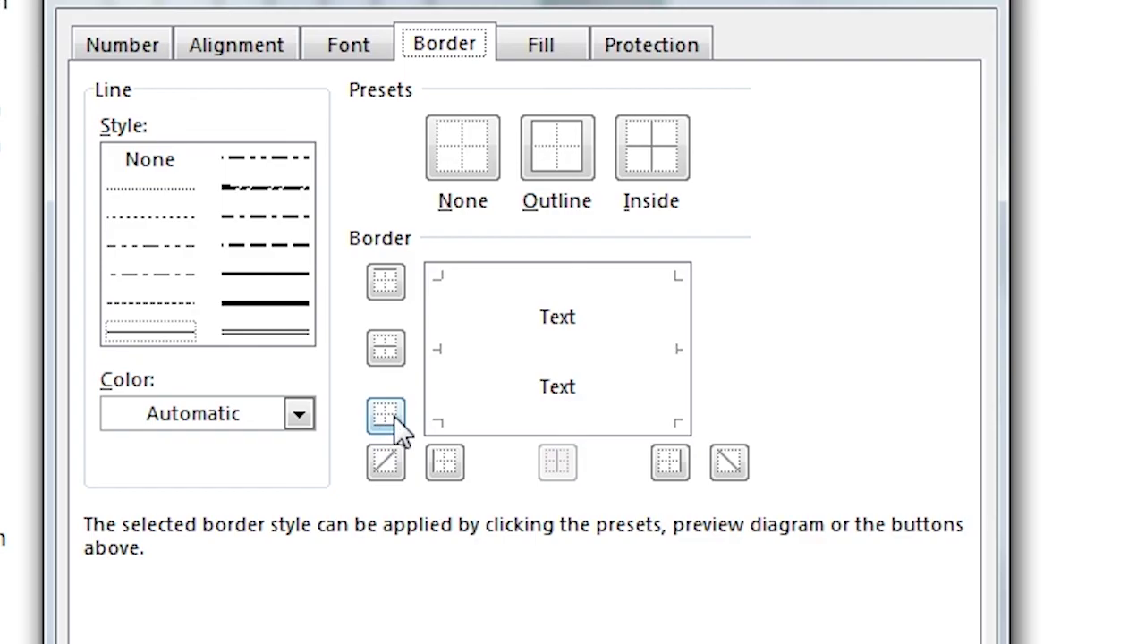
pyautogui.click(376, 459)
pyautogui.click(375, 425)
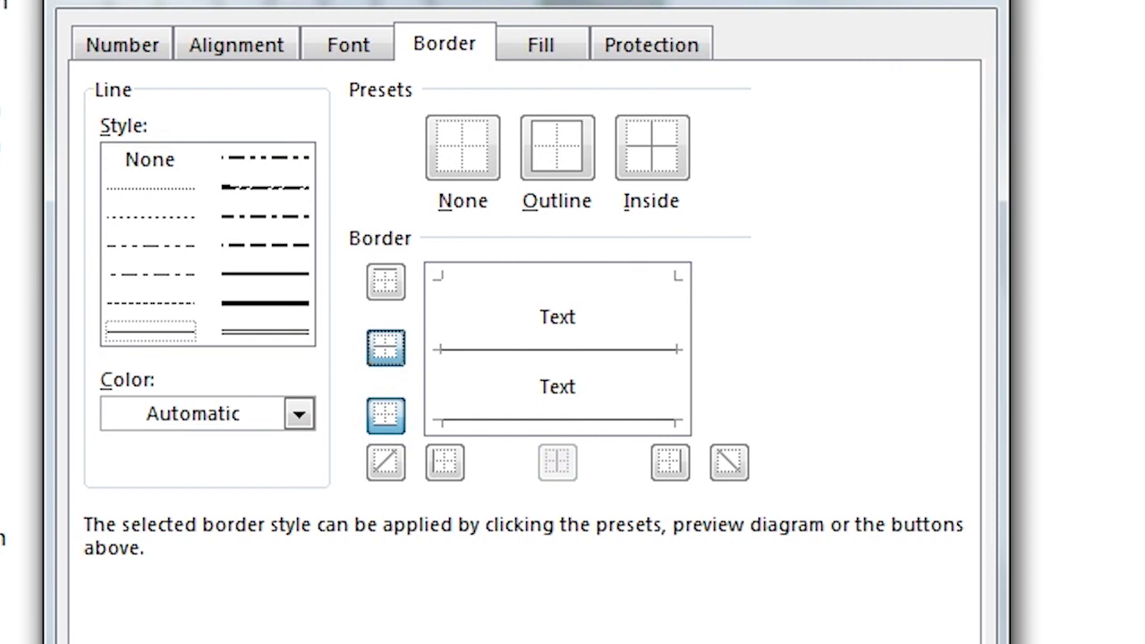
pyautogui.click(563, 623)
pyautogui.click(524, 454)
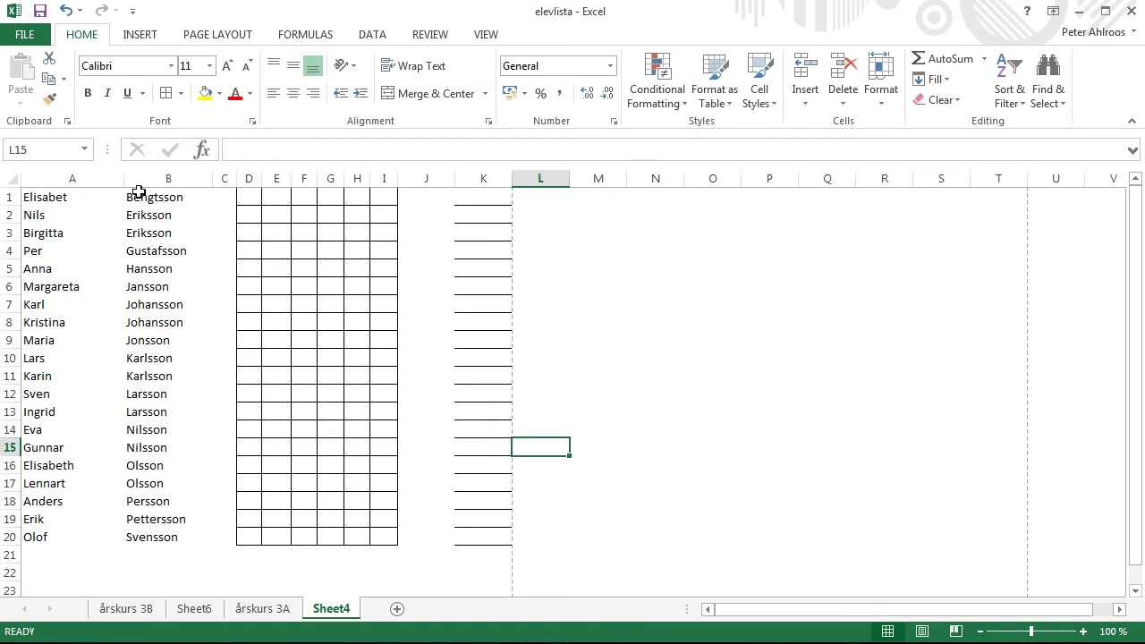
# Step: Select rows 1–20 and drag their border down twice to make them taller
pyautogui.moveTo(15, 197); pyautogui.dragTo(18, 529)
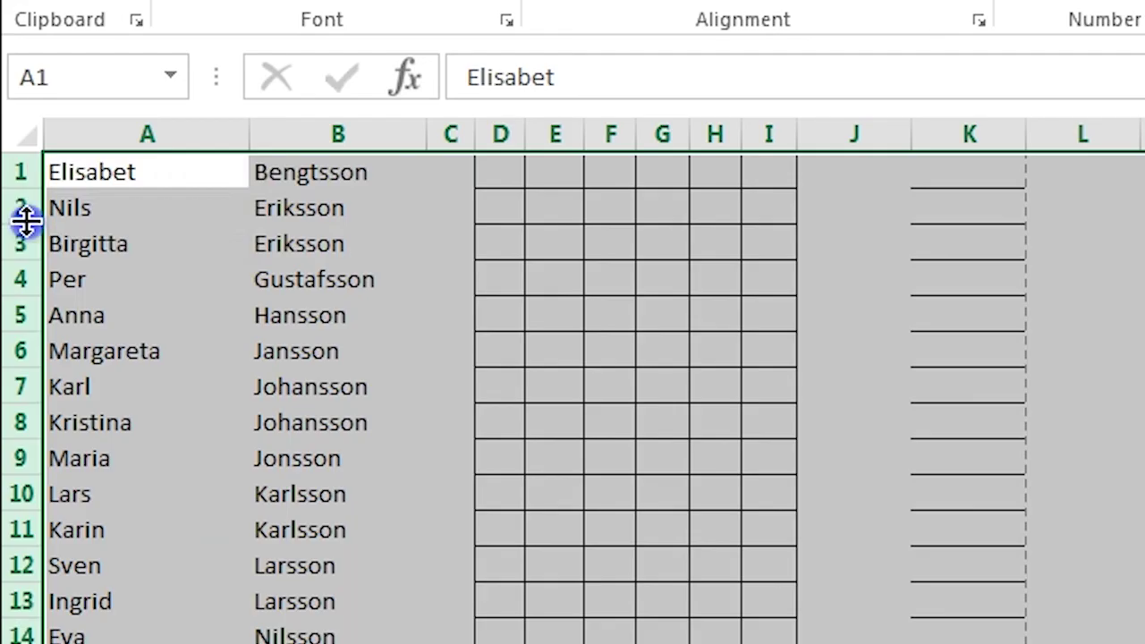
pyautogui.moveTo(12, 223); pyautogui.dragTo(11, 231)
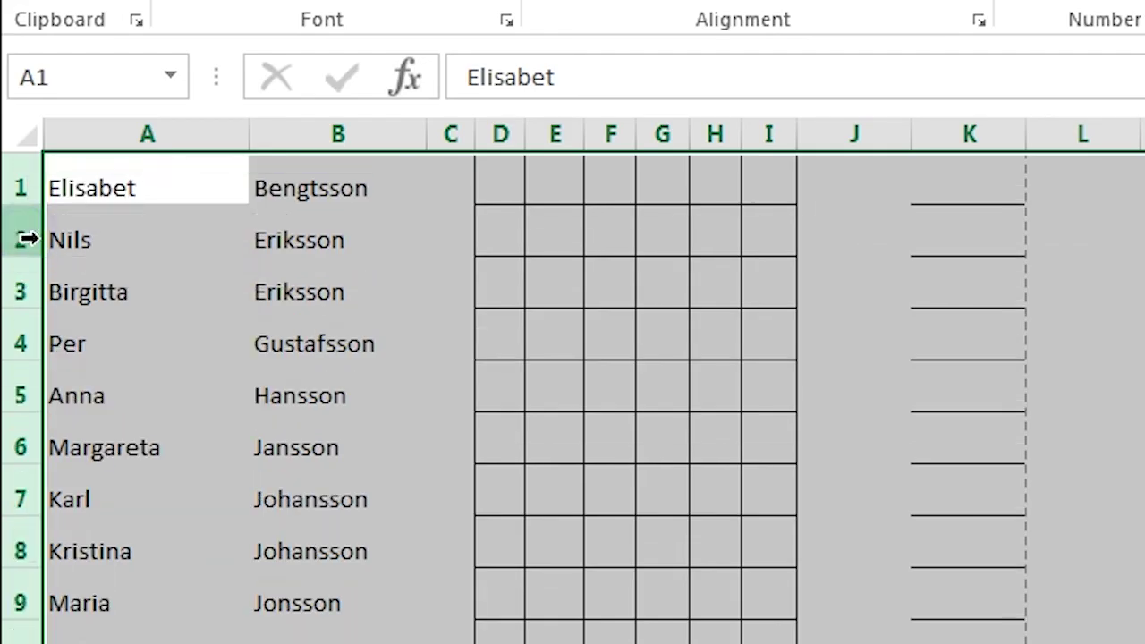
pyautogui.moveTo(25, 256); pyautogui.dragTo(28, 288)
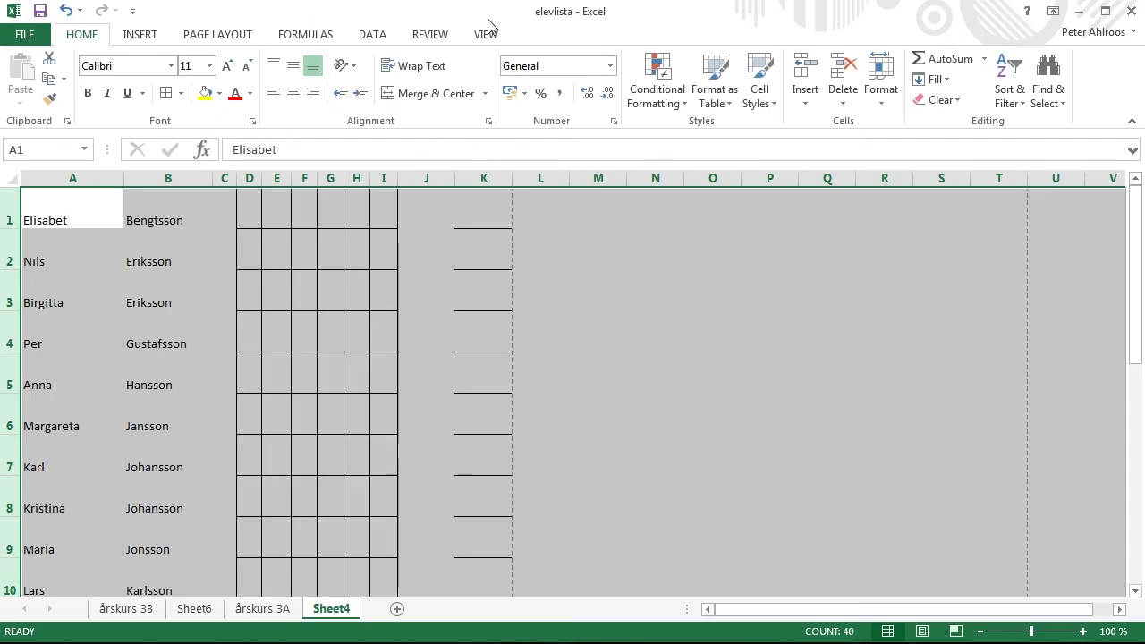
# Step: In Page Layout view, narrow columns J, A and B and widen K to the page edge
pyautogui.click(486, 36)
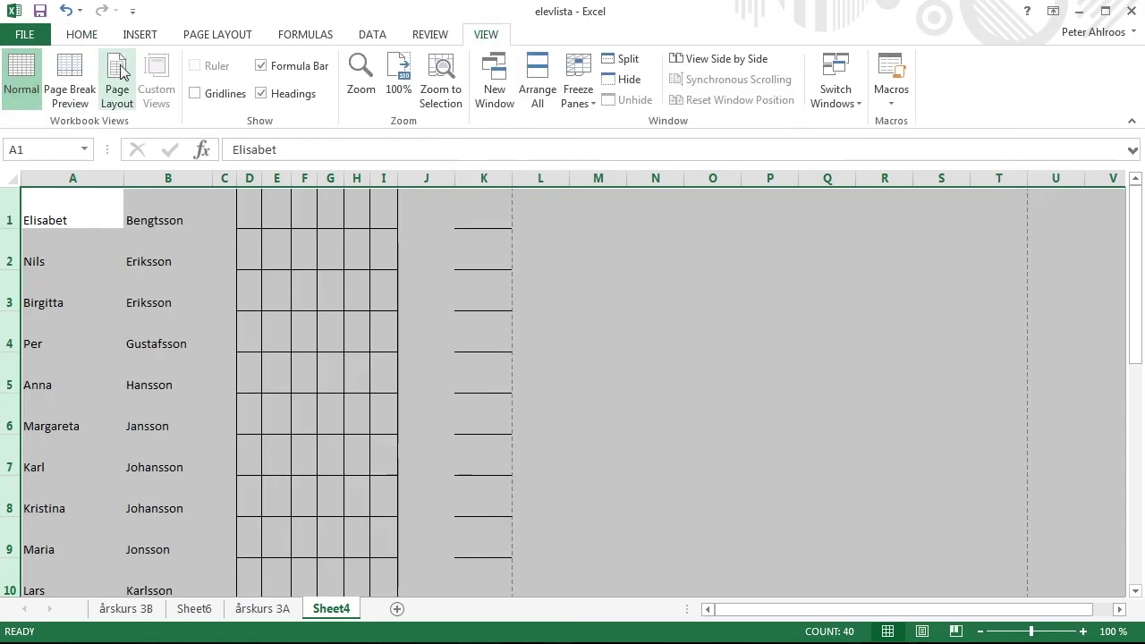
pyautogui.click(117, 73)
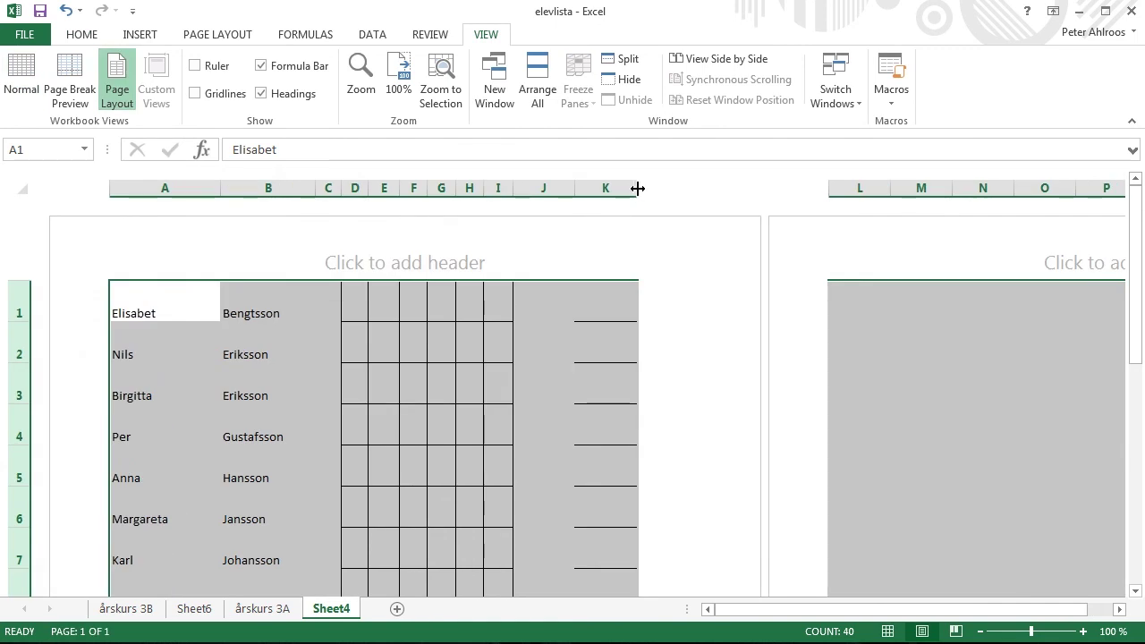
pyautogui.moveTo(638, 188); pyautogui.dragTo(709, 187)
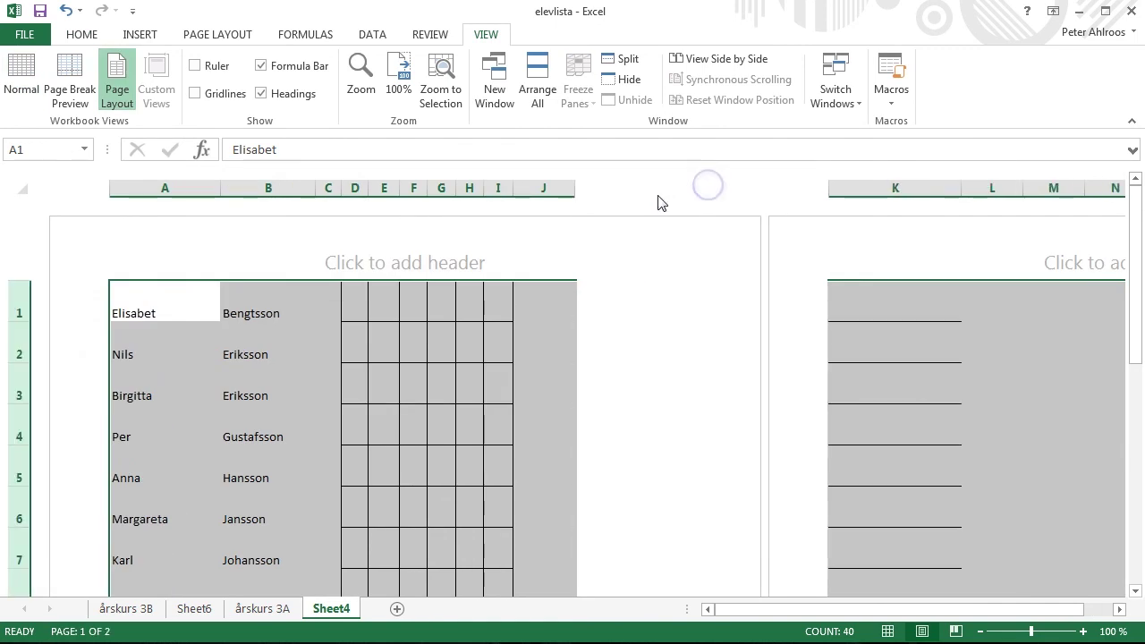
pyautogui.moveTo(575, 183); pyautogui.dragTo(547, 185)
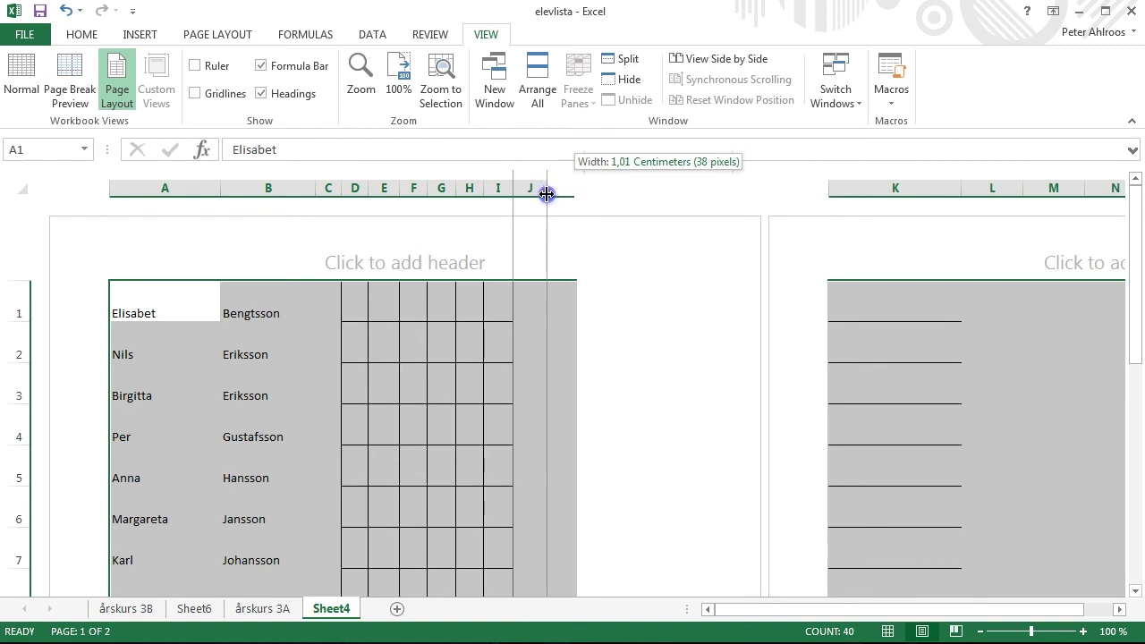
pyautogui.moveTo(220, 188); pyautogui.dragTo(194, 195)
pyautogui.moveTo(289, 188)
pyautogui.mouseDown()
pyautogui.moveTo(278, 193)
pyautogui.moveTo(309, 182)
pyautogui.mouseUp()
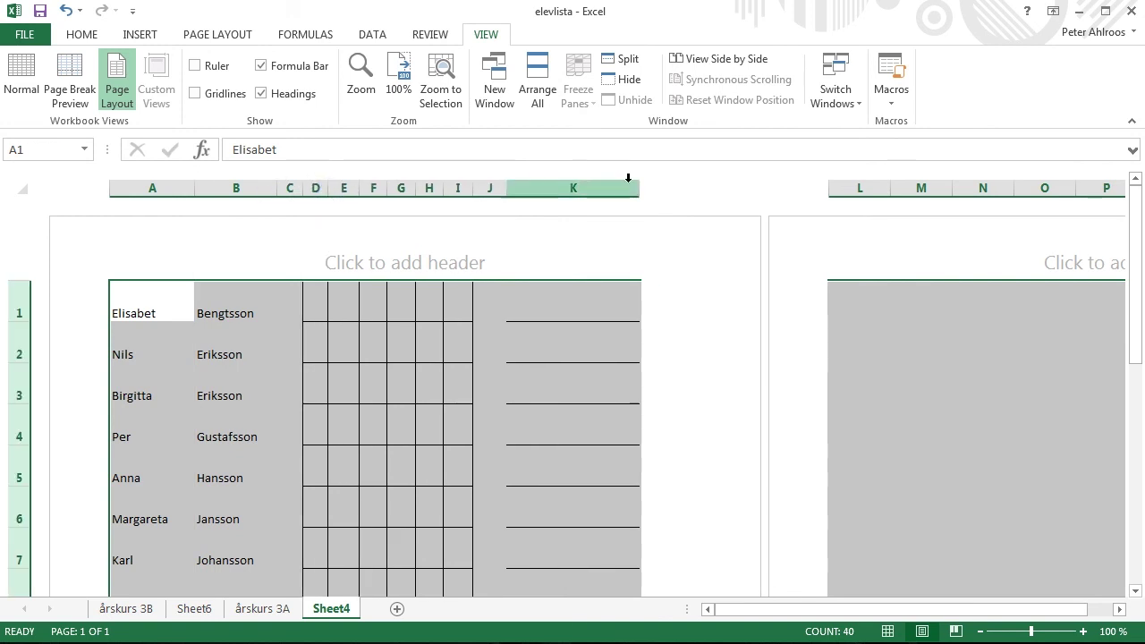
pyautogui.moveTo(639, 185); pyautogui.dragTo(677, 179)
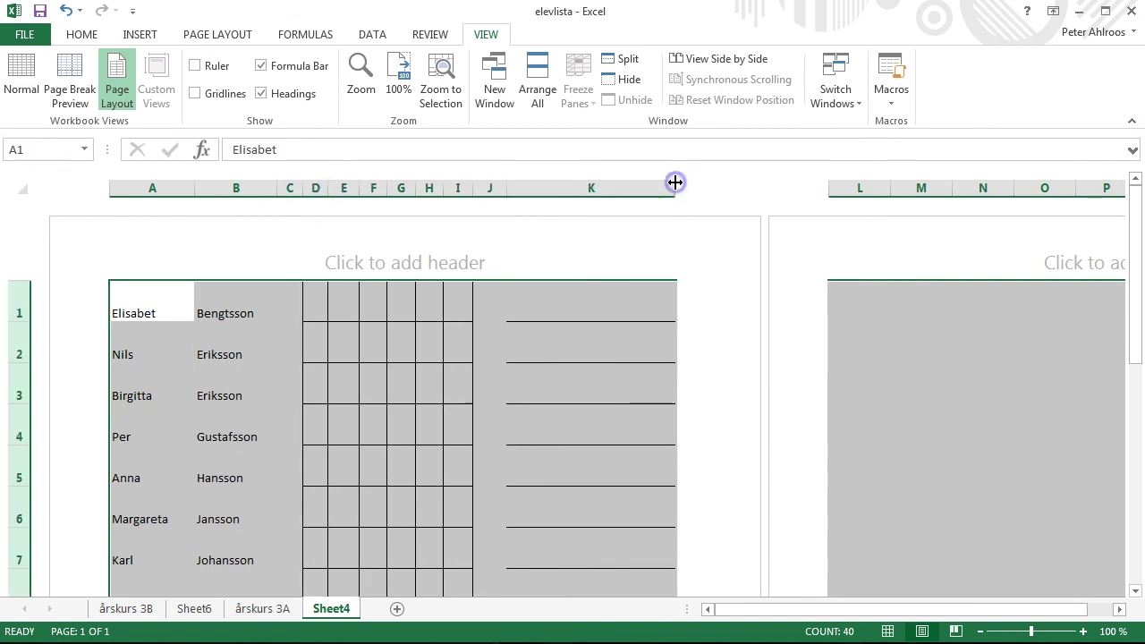